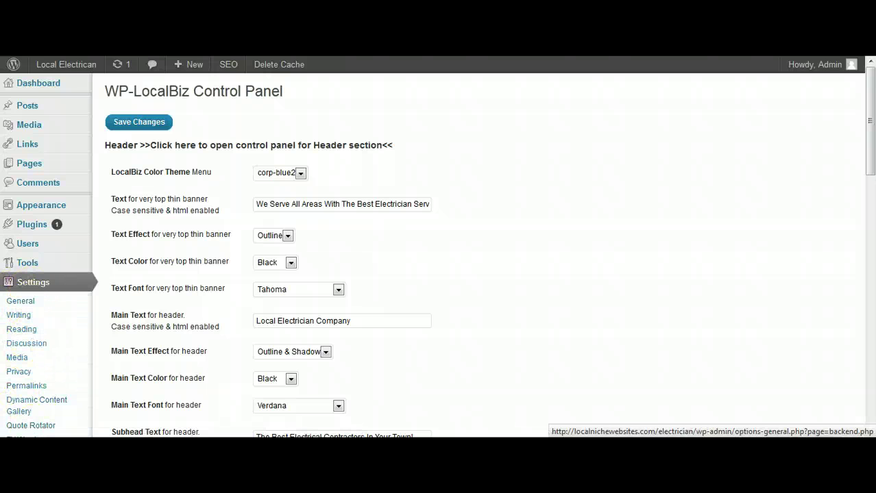
# Open the old quote rotator's options and its Quotes list, and copy the text of the first quote.
pyautogui.click(38, 426)
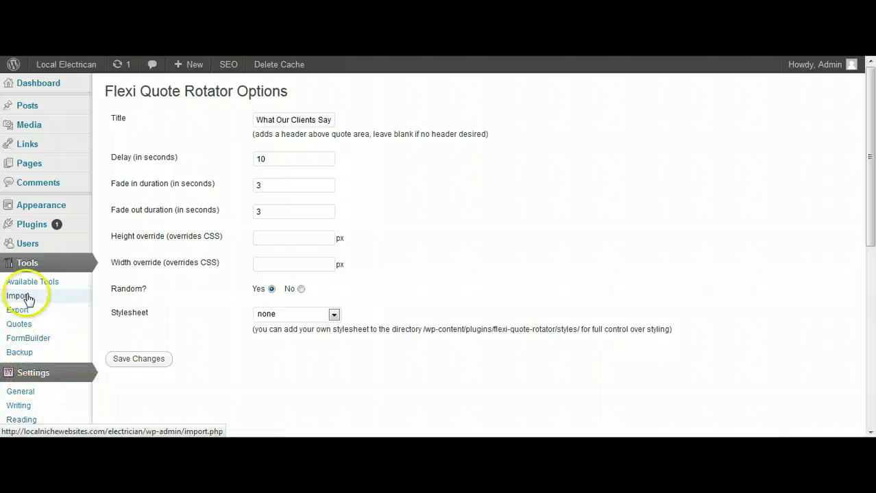
pyautogui.click(29, 328)
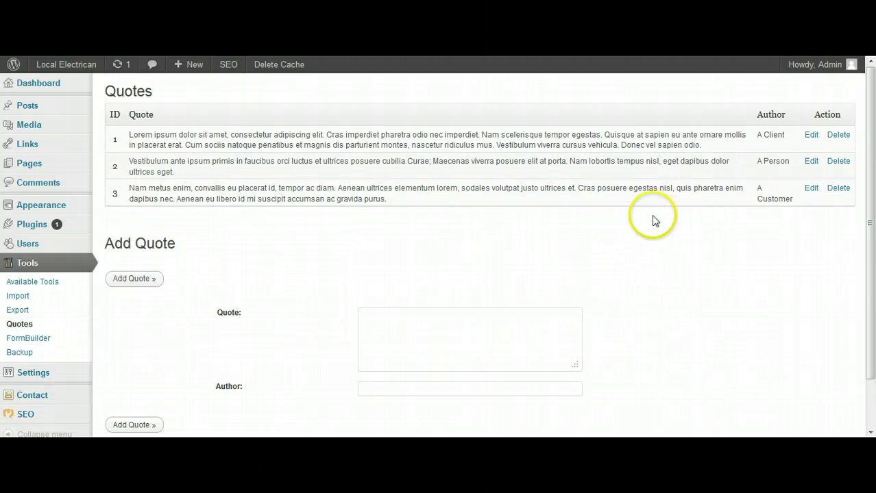
pyautogui.moveTo(129, 135); pyautogui.dragTo(673, 148)
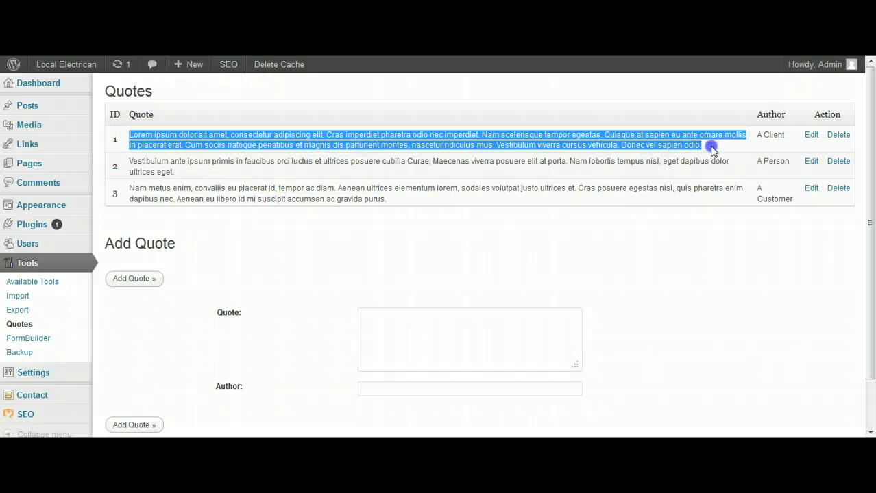
pyautogui.rightClick(697, 136)
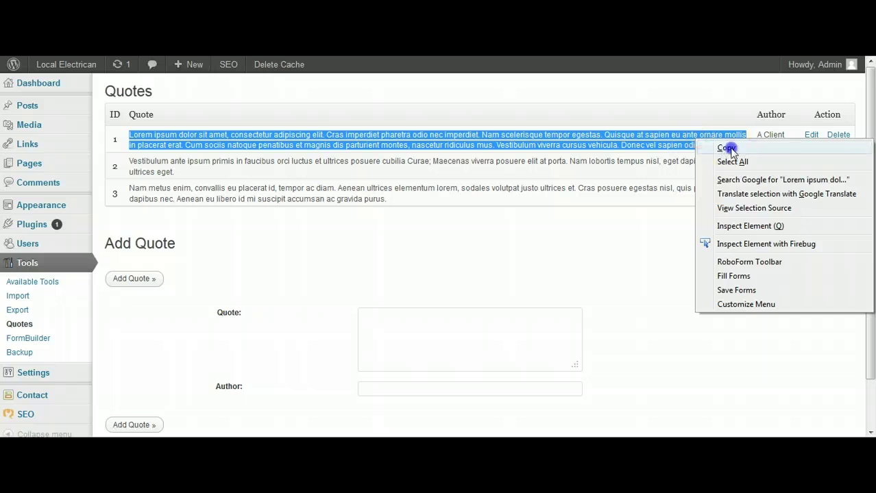
pyautogui.click(727, 143)
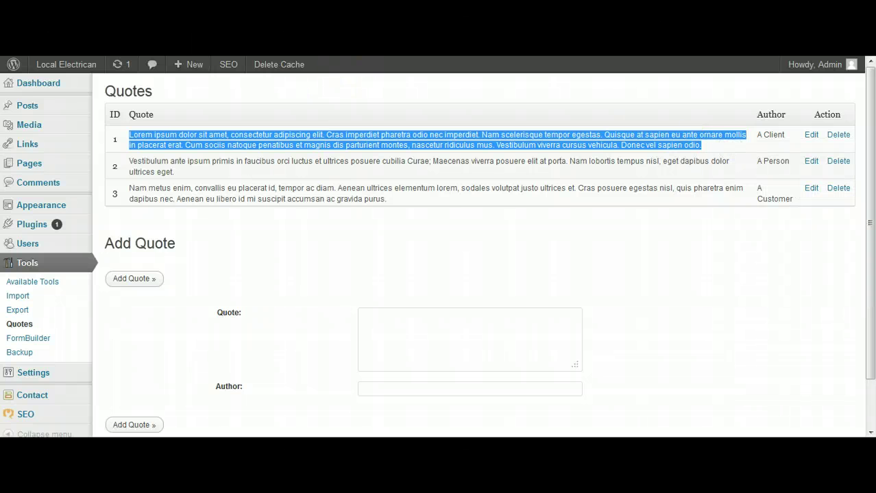
# Switch to the WP-LocalBiz v2 control panel and set the Quote Rotator title to "What Our Clients Say".
pyautogui.hotkey('ctrl', 'Tab')
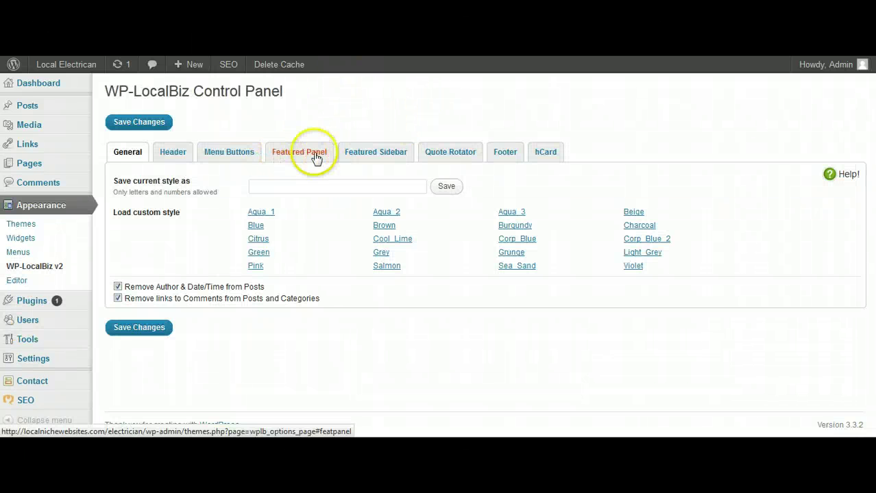
pyautogui.click(454, 153)
pyautogui.moveTo(871, 214); pyautogui.dragTo(872, 260)
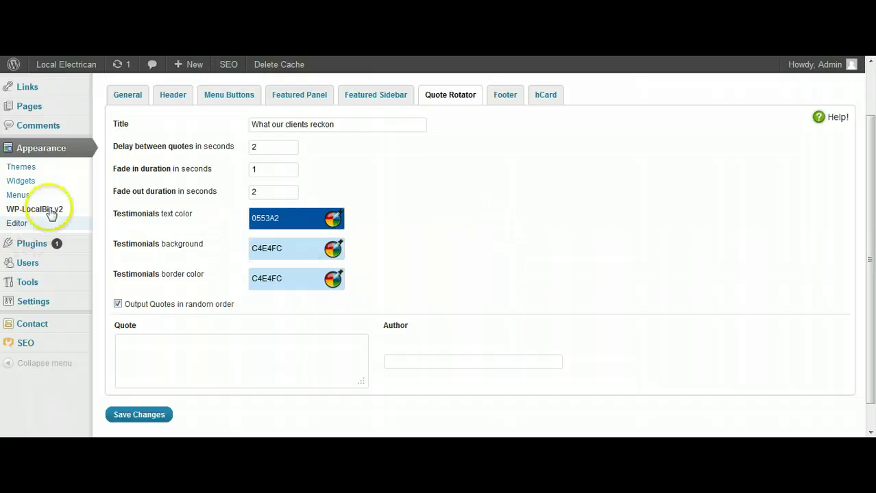
pyautogui.click(312, 125)
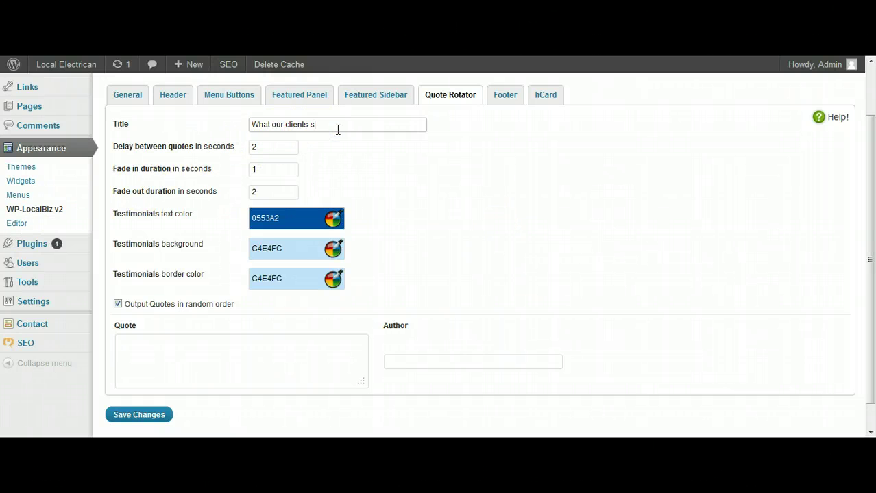
pyautogui.write('What our clients s')
pyautogui.click(332, 138)
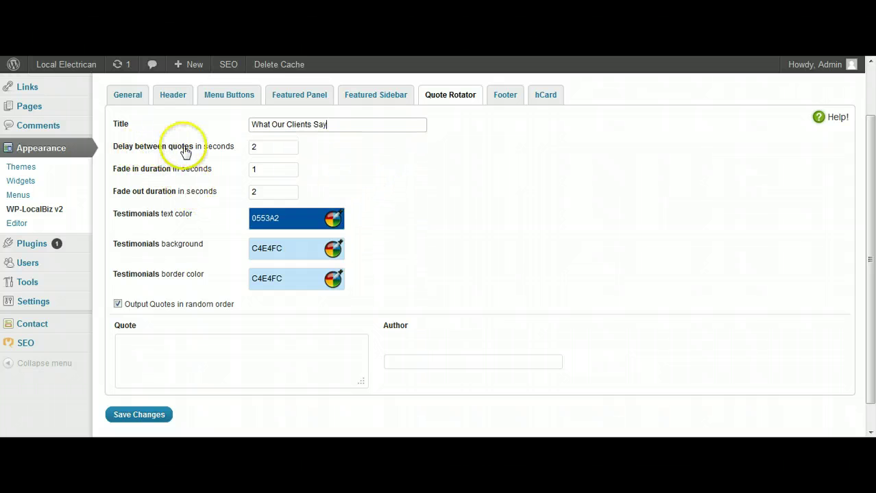
# Set the delay between quotes to 5 seconds and the fade in duration to 2 seconds.
pyautogui.doubleClick(255, 148)
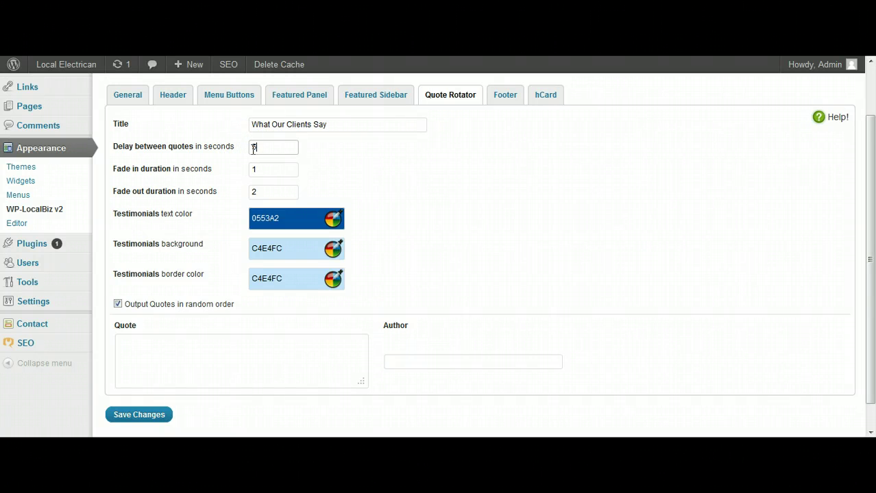
pyautogui.click(295, 161)
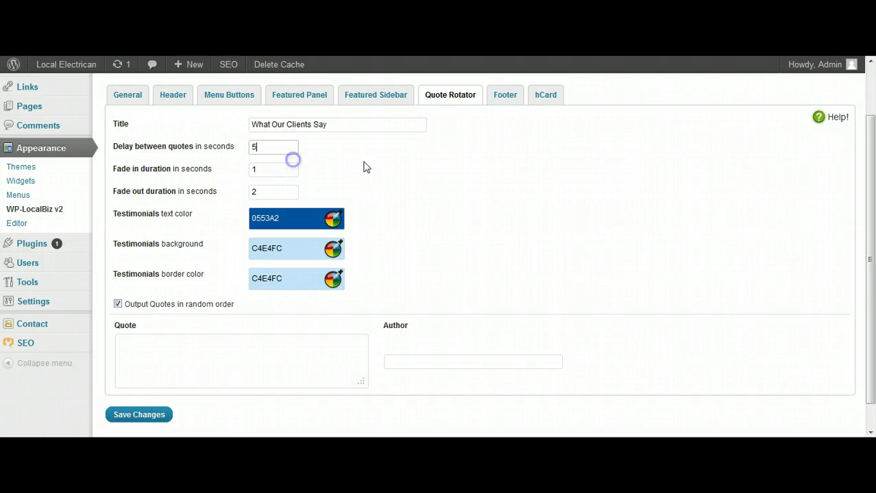
pyautogui.doubleClick(260, 169)
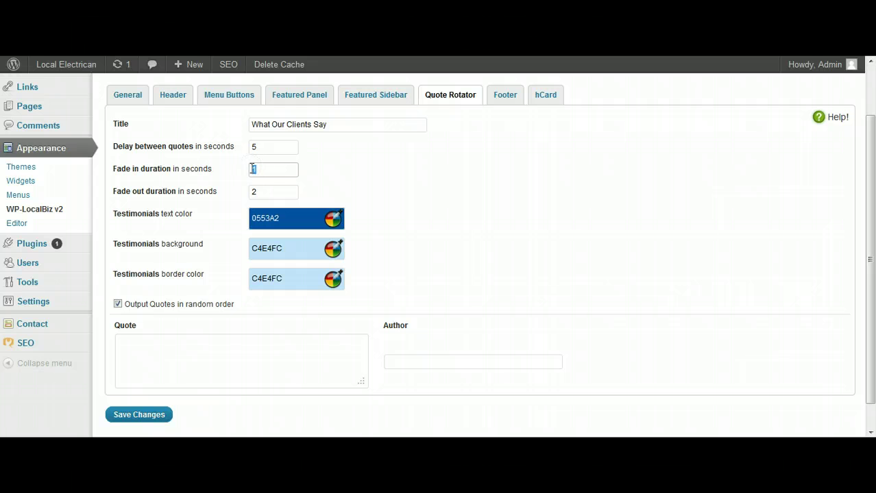
pyautogui.write('2')
pyautogui.click(351, 169)
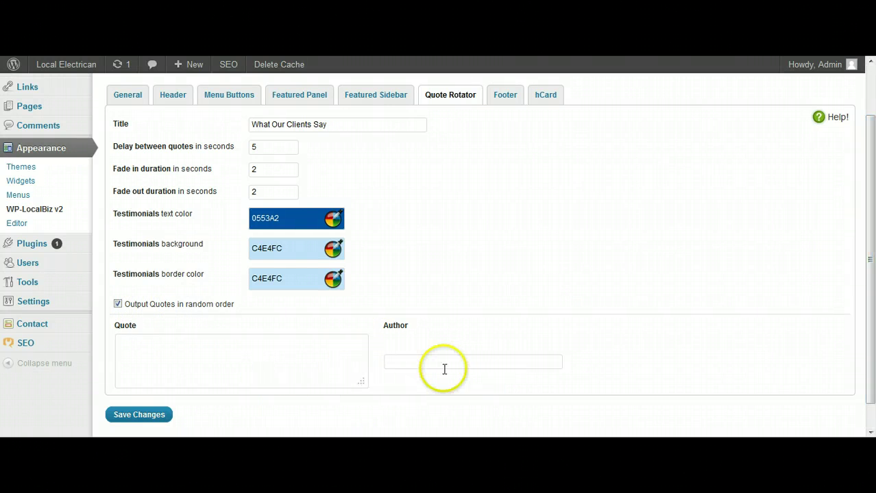
# Paste the copied text as the first rotator quote with the author "a person" and save the changes.
pyautogui.rightClick(275, 356)
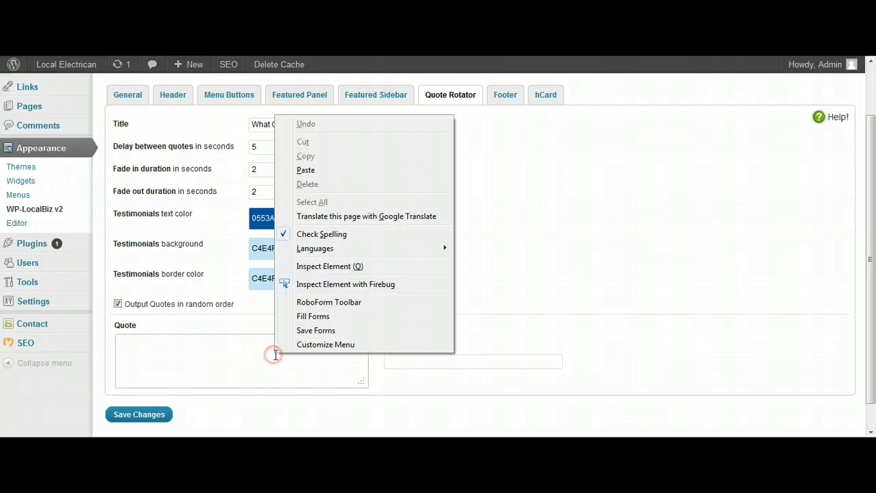
pyautogui.click(315, 170)
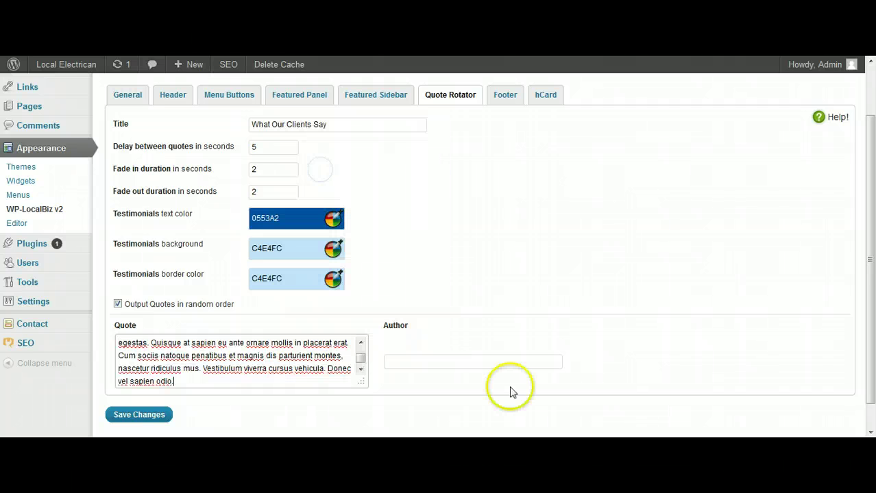
pyautogui.click(439, 363)
pyautogui.write('a')
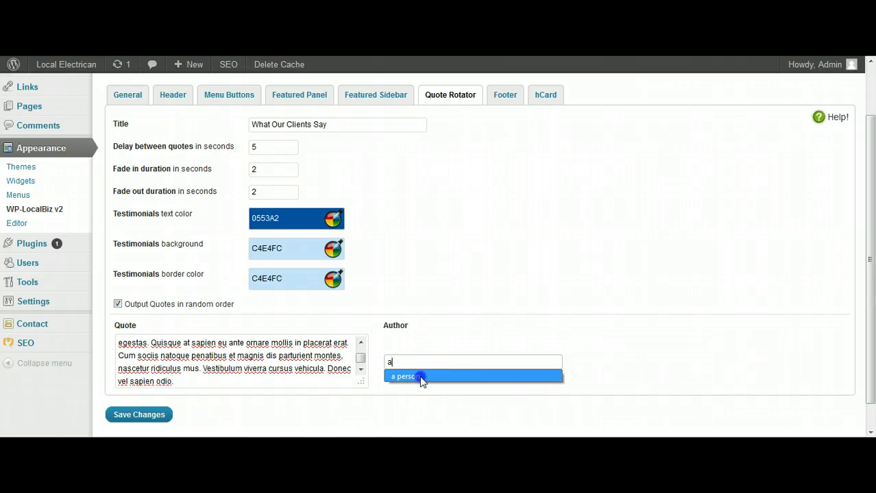
pyautogui.click(421, 378)
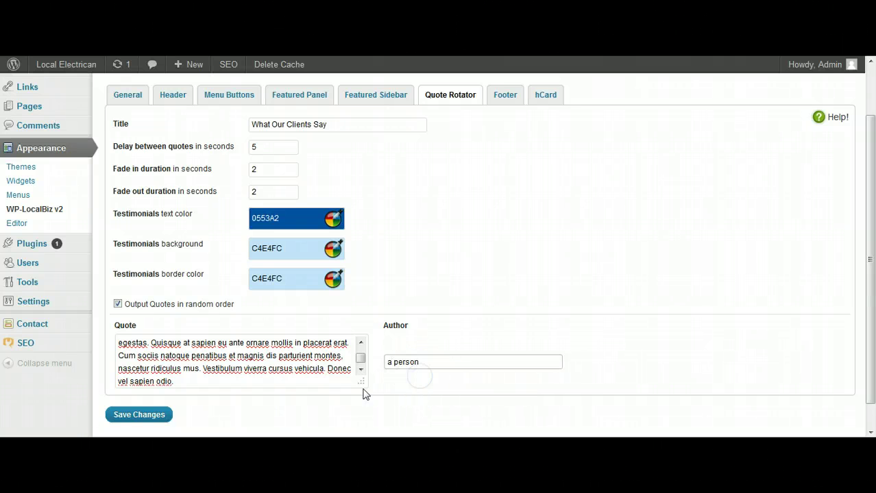
pyautogui.click(132, 418)
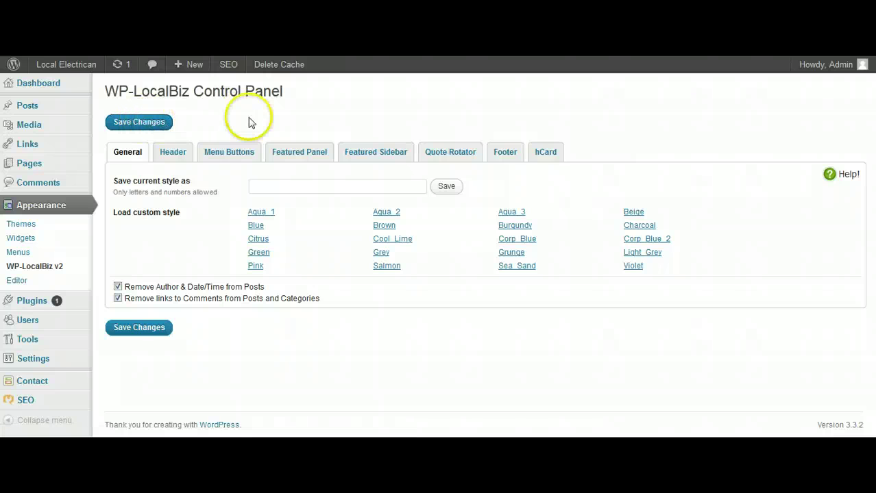
# Reopen the Quote Rotator settings at the empty quote entry and copy the second quote's text from the old Quotes list.
pyautogui.click(445, 155)
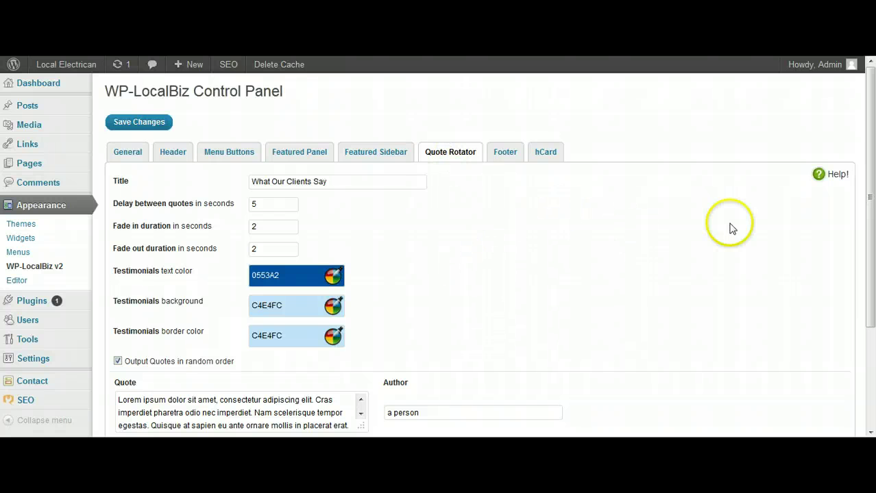
pyautogui.moveTo(873, 130); pyautogui.dragTo(872, 236)
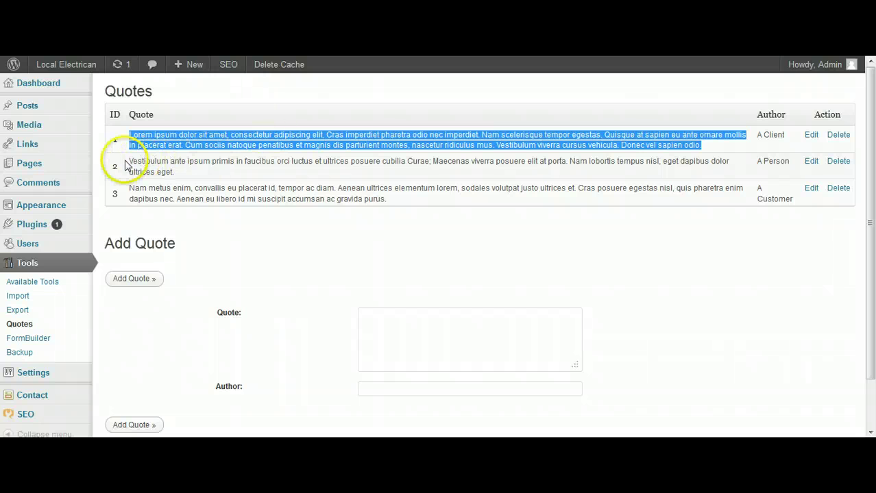
pyautogui.moveTo(129, 161); pyautogui.dragTo(145, 172)
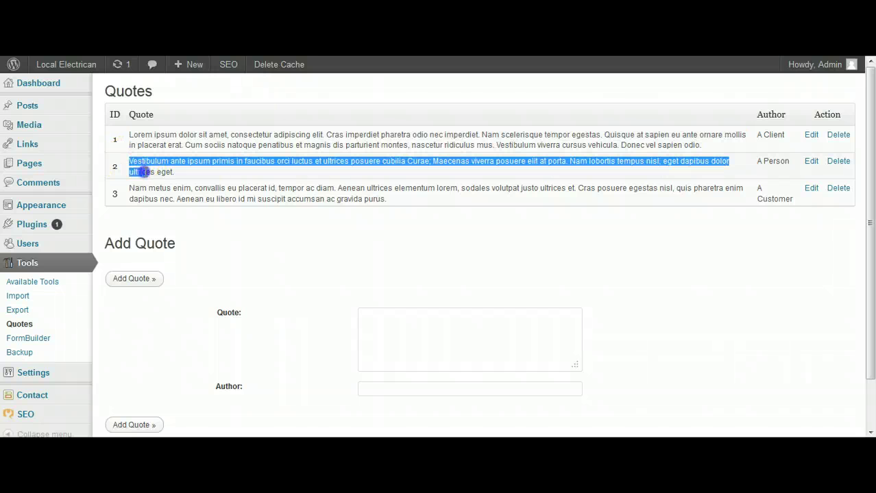
pyautogui.rightClick(183, 176)
pyautogui.click(206, 179)
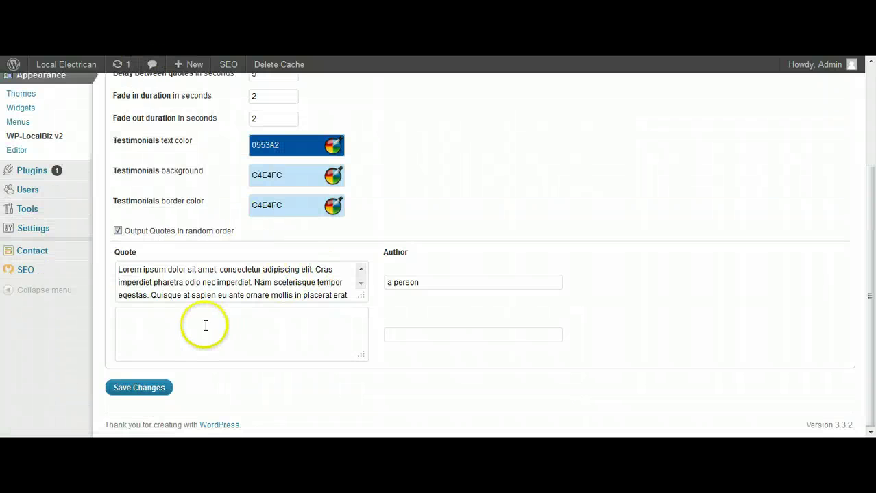
# Paste the copied text as the second rotator quote with the author "a client" and save the changes.
pyautogui.click(207, 323)
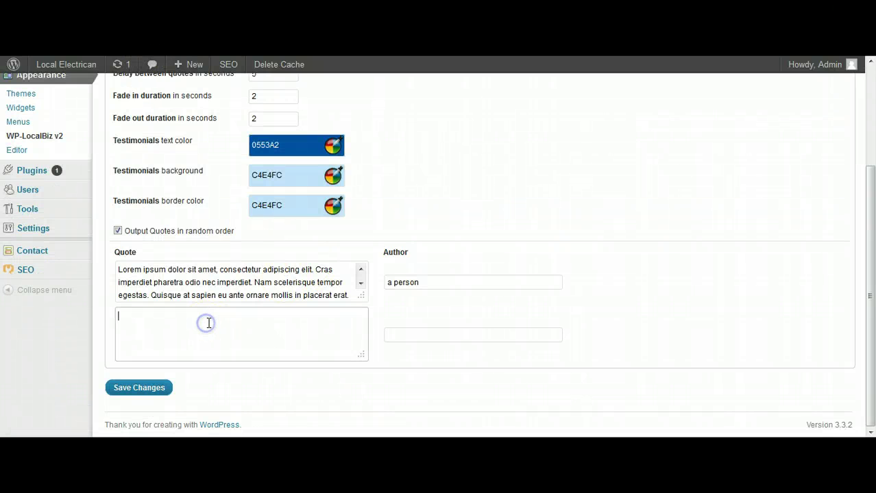
pyautogui.rightClick(207, 323)
pyautogui.click(234, 137)
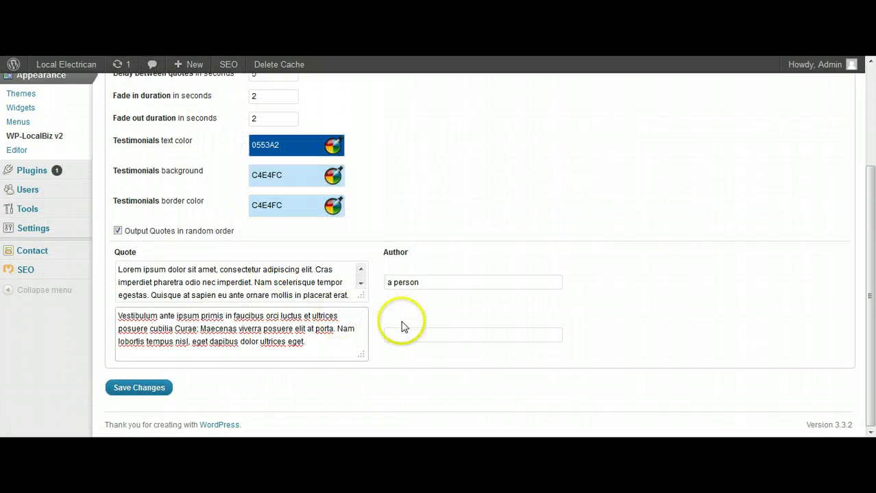
pyautogui.click(404, 336)
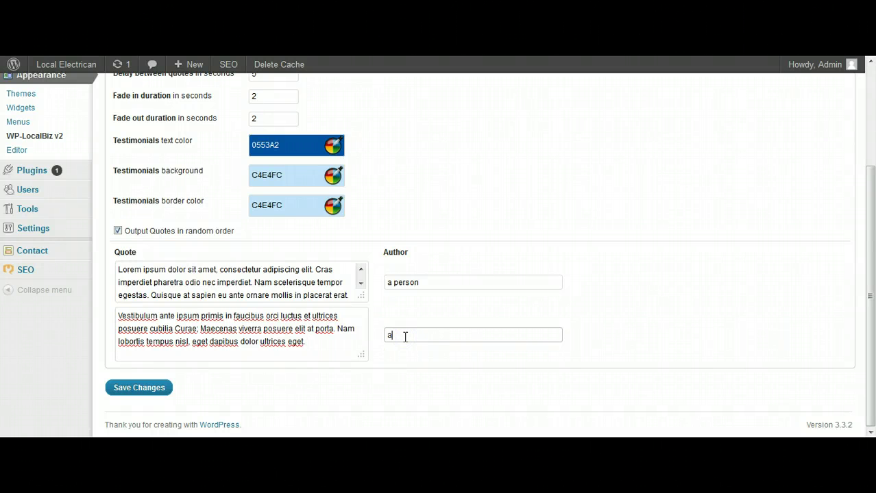
pyautogui.write('a c')
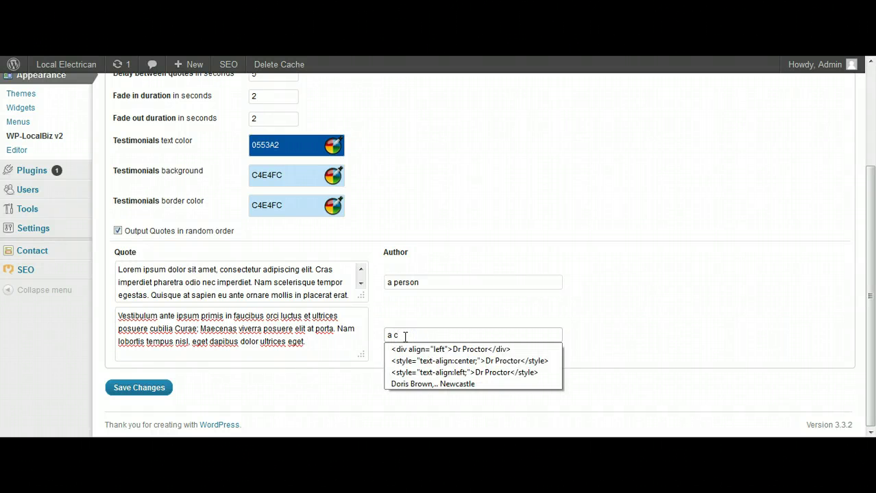
pyautogui.write('lient')
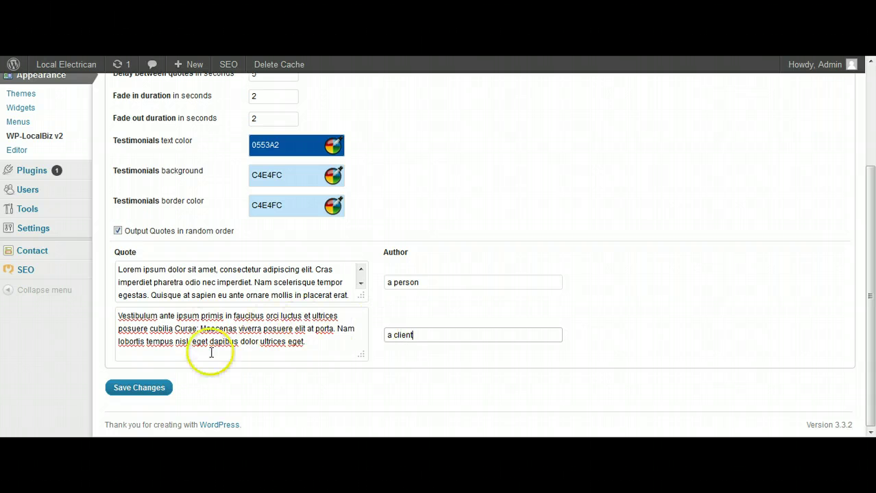
pyautogui.click(160, 389)
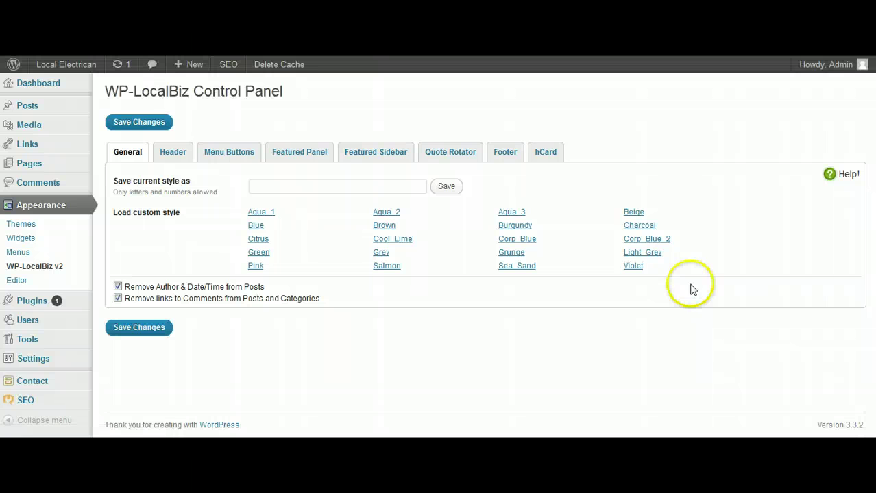
# Return to the Quote Rotator's quote entries and copy the third quote's text from the old Quotes list.
pyautogui.click(456, 156)
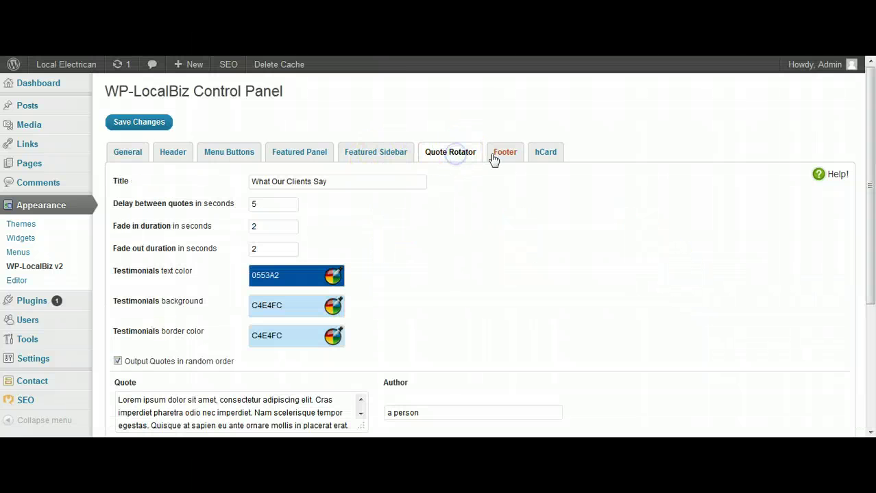
pyautogui.moveTo(872, 129); pyautogui.dragTo(871, 252)
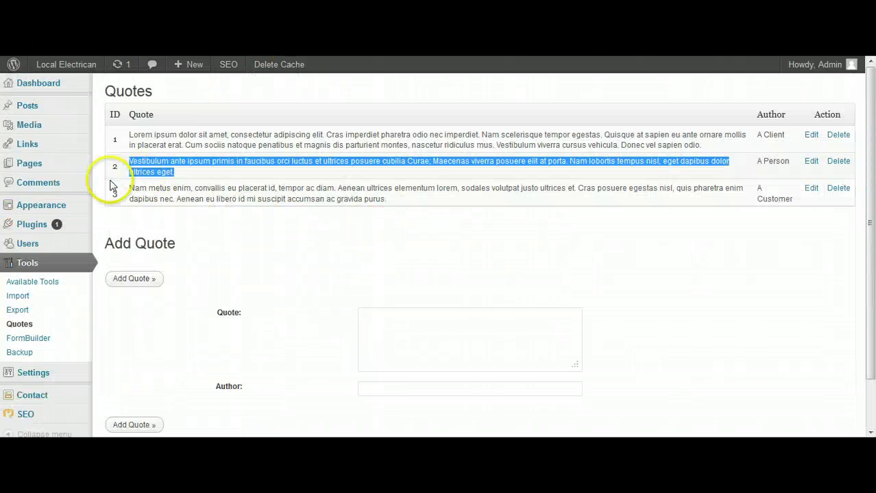
pyautogui.moveTo(128, 189); pyautogui.dragTo(420, 200)
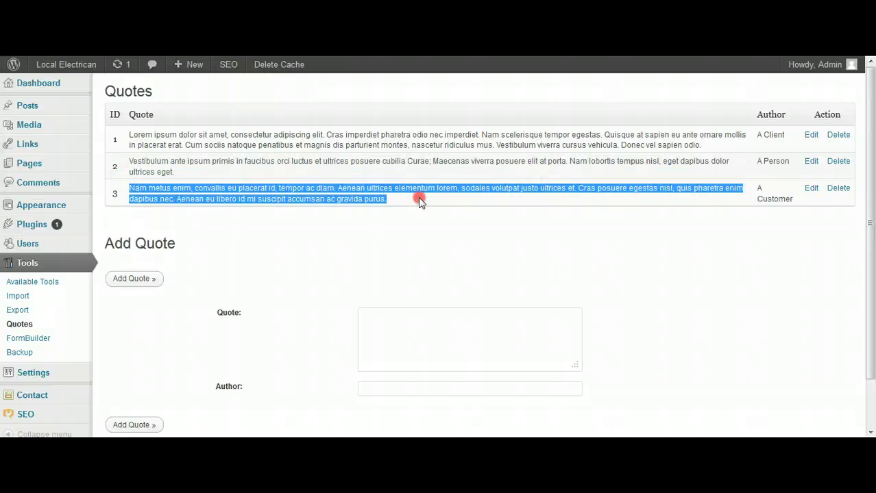
pyautogui.rightClick(419, 199)
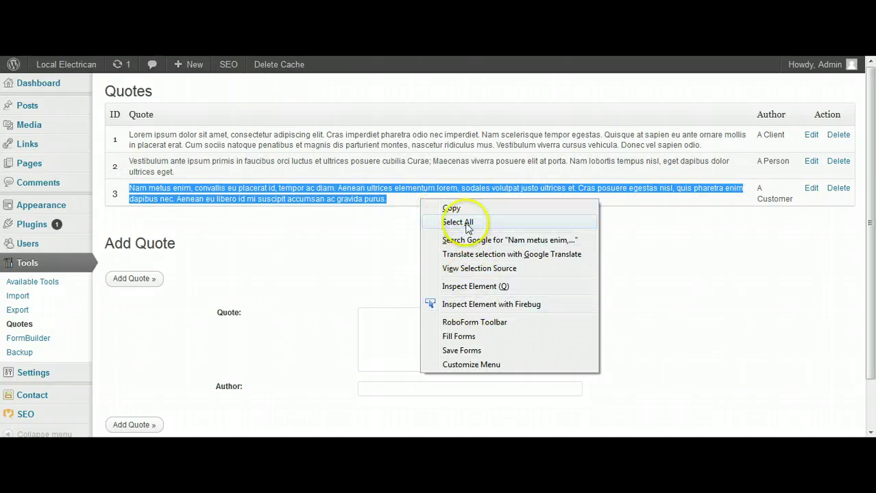
pyautogui.click(452, 208)
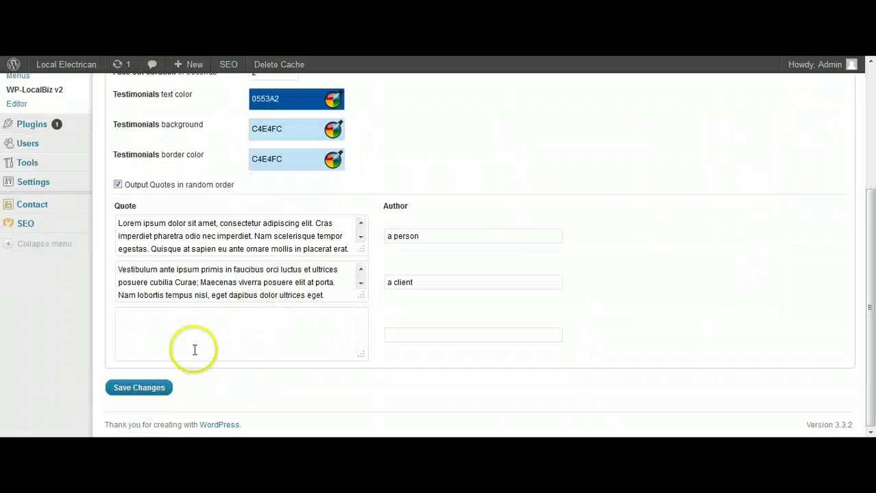
# Paste the copied text as the third rotator quote with the author "a customer" and save the changes.
pyautogui.click(186, 330)
pyautogui.rightClick(219, 346)
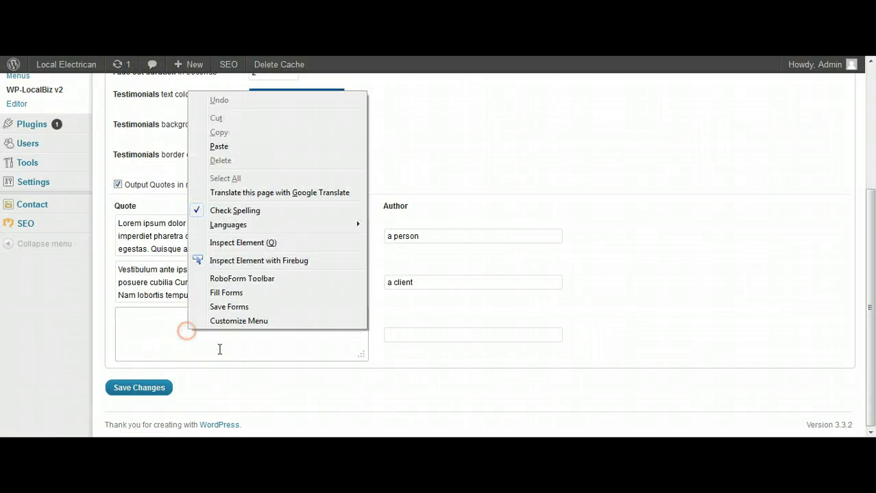
pyautogui.click(219, 146)
pyautogui.click(404, 336)
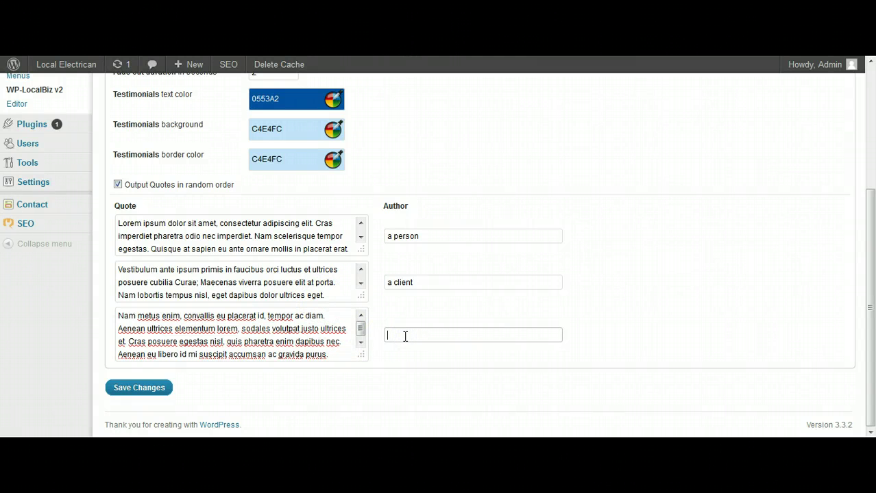
pyautogui.write('a customer')
pyautogui.click(144, 390)
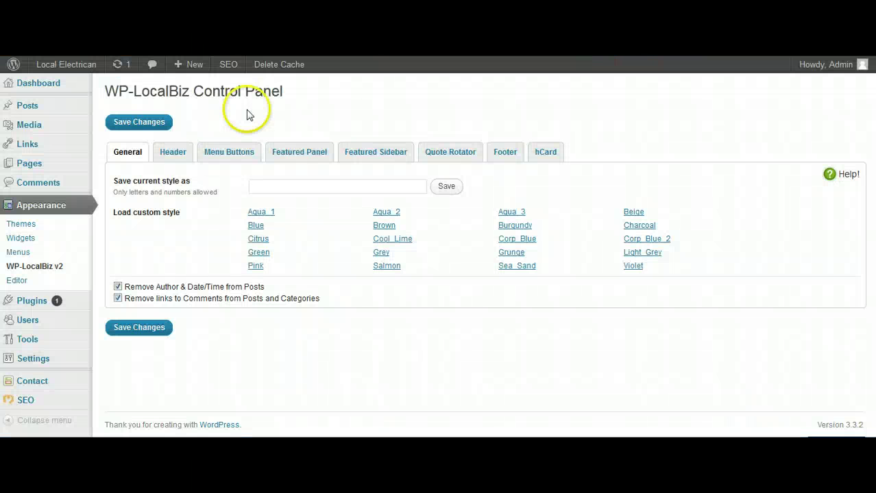
# Review the Gallery Slider effect choices and color settings of the Featured Panel, save them, and check the site's front page.
pyautogui.click(316, 151)
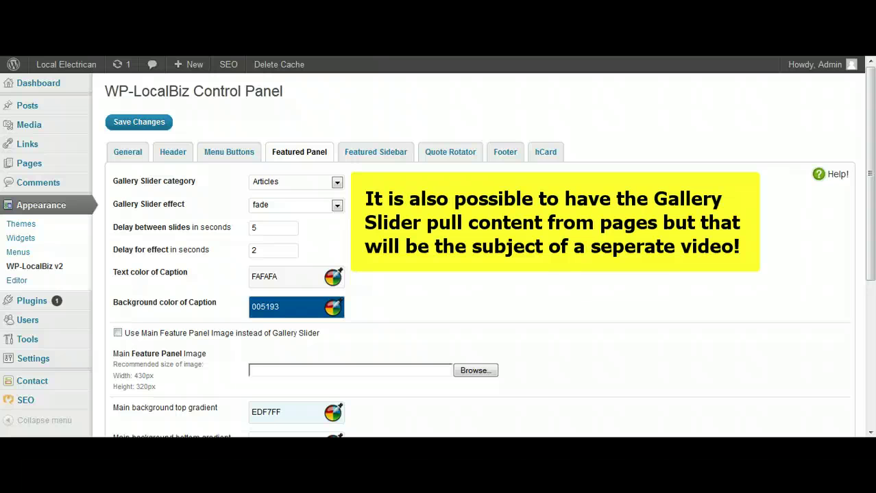
pyautogui.click(296, 205)
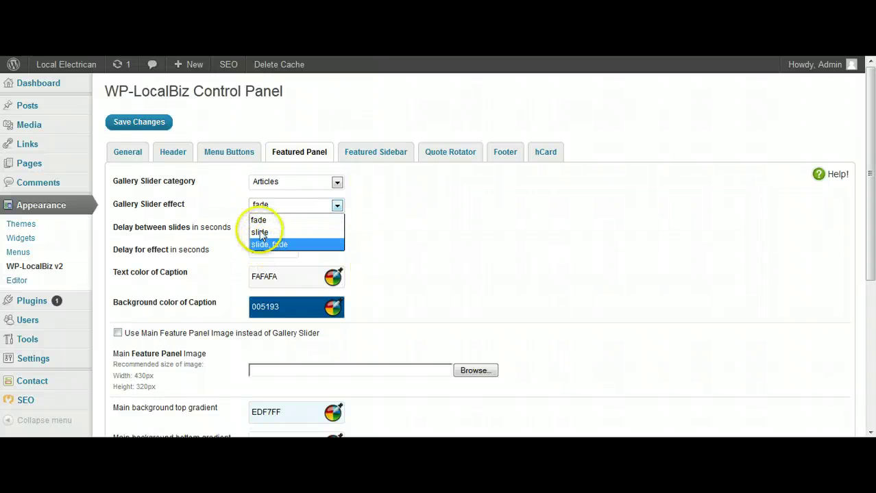
pyautogui.click(429, 226)
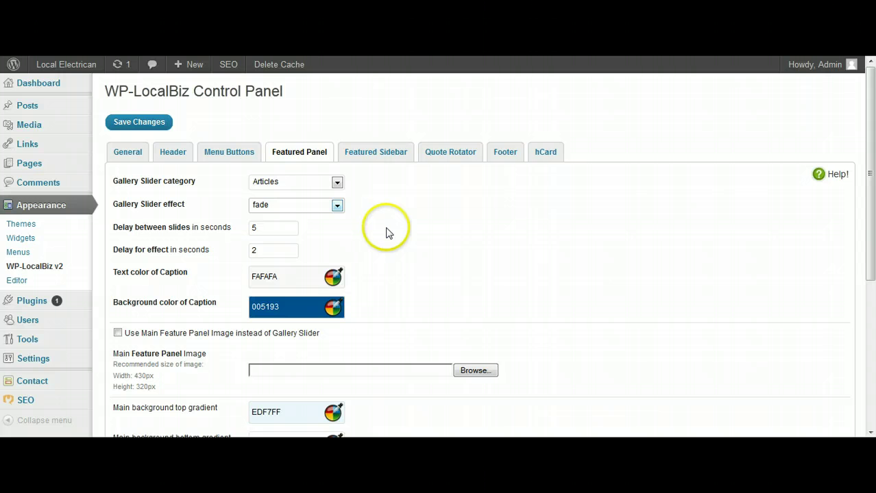
pyautogui.scroll(-1, 388, 235)
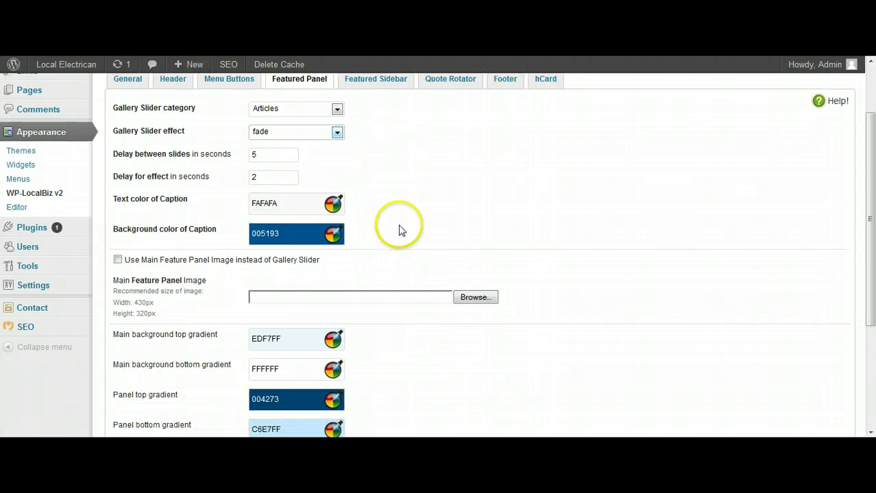
pyautogui.scroll(-1, 401, 229)
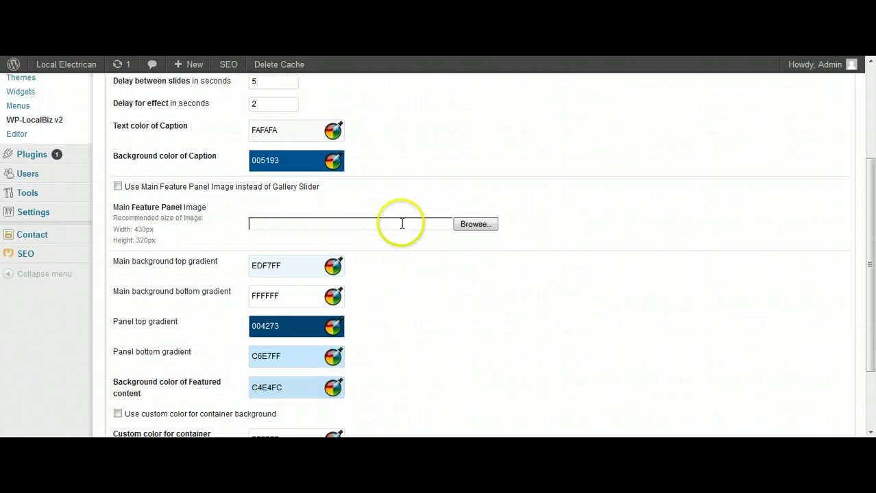
pyautogui.scroll(1, 411, 221)
pyautogui.scroll(1, 473, 217)
pyautogui.scroll(-3, 479, 213)
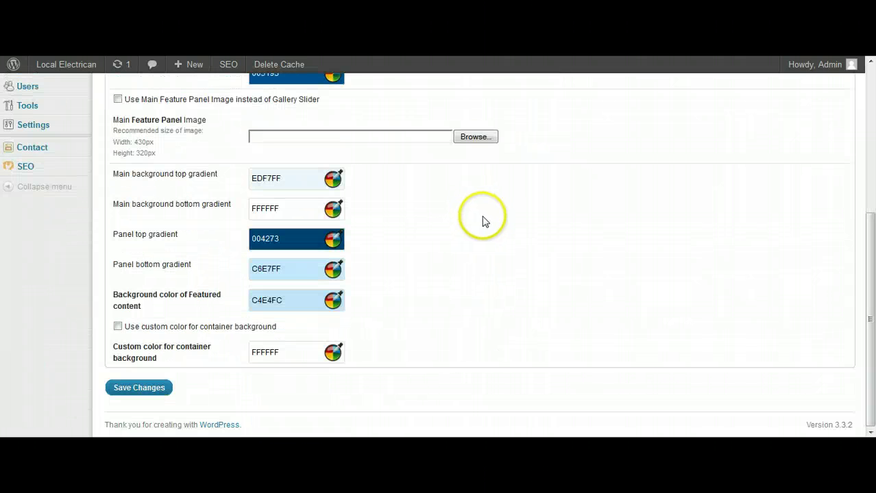
pyautogui.scroll(3, 483, 221)
pyautogui.click(156, 109)
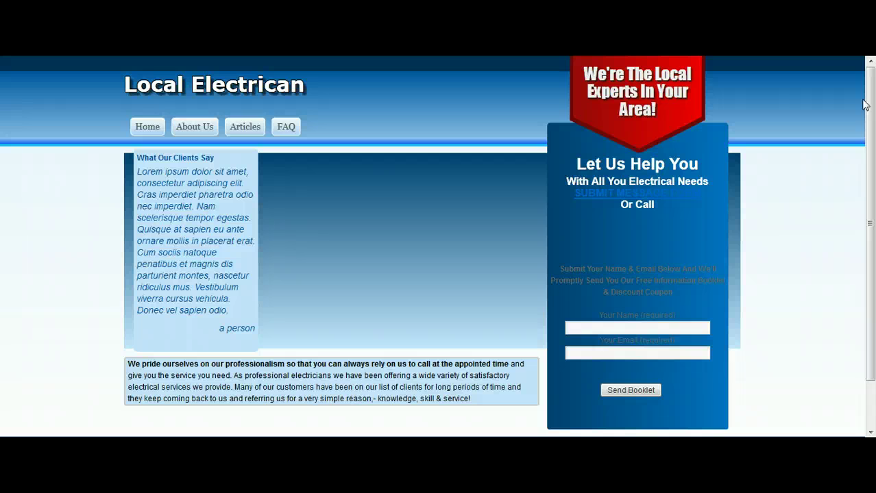
pyautogui.click(865, 104)
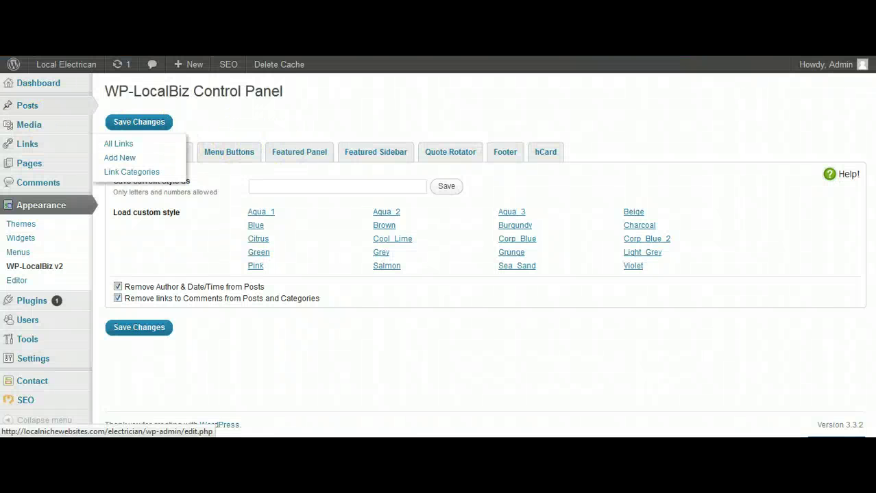
# Look through the list of all posts and open the post "Things To Know About Electricians" for editing.
pyautogui.moveTo(26, 107)
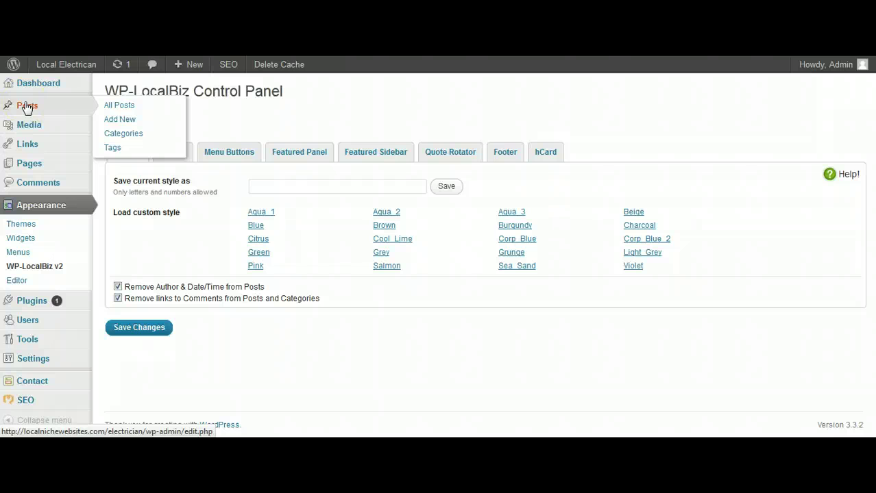
pyautogui.click(111, 107)
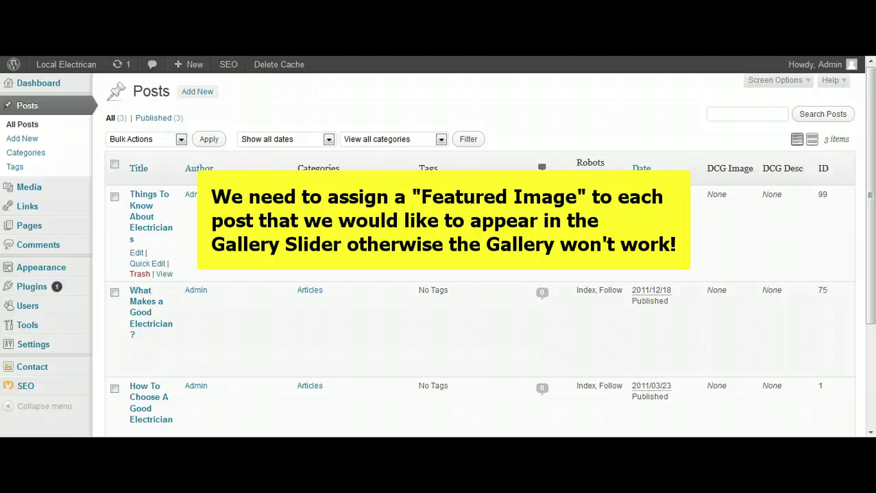
pyautogui.scroll(-3, 479, 253)
pyautogui.scroll(3, 480, 253)
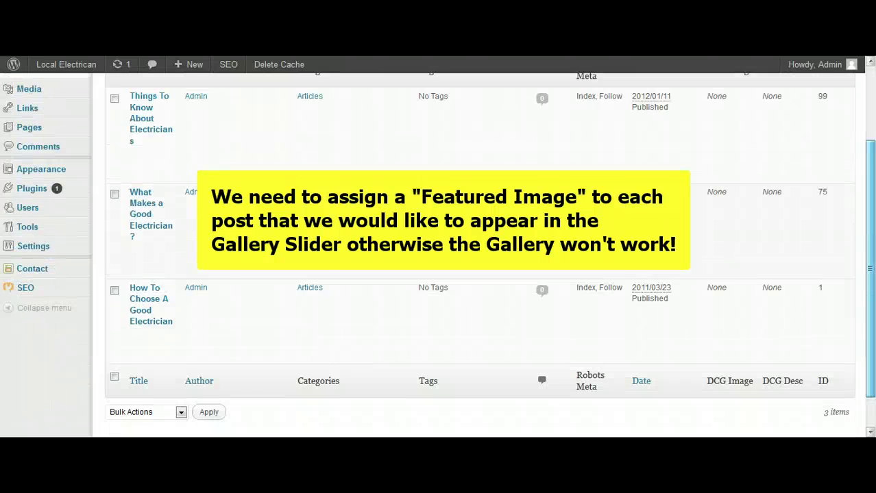
pyautogui.scroll(-2, 480, 253)
pyautogui.scroll(3, 480, 254)
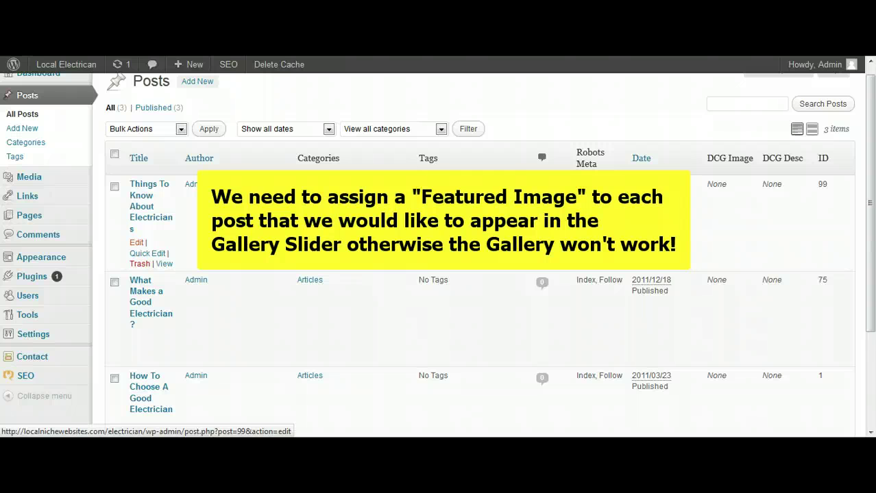
pyautogui.click(137, 243)
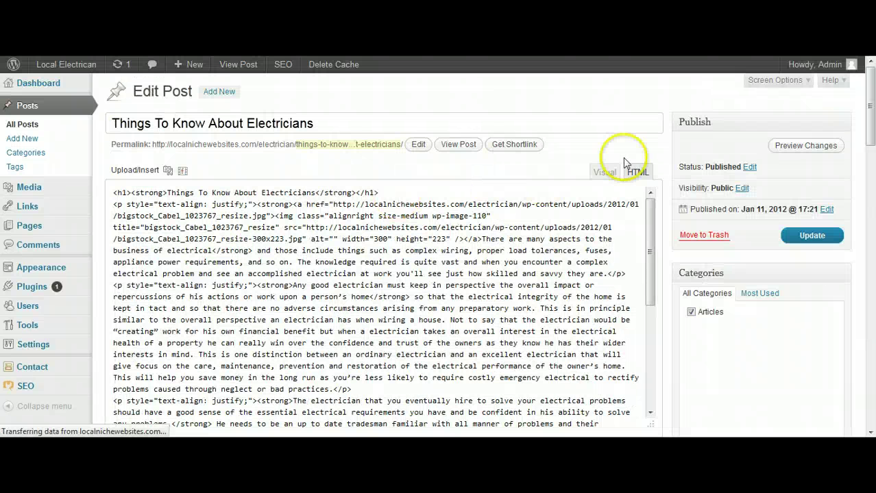
# Show the post in the visual editor and delete the cable image from its first paragraph.
pyautogui.click(603, 172)
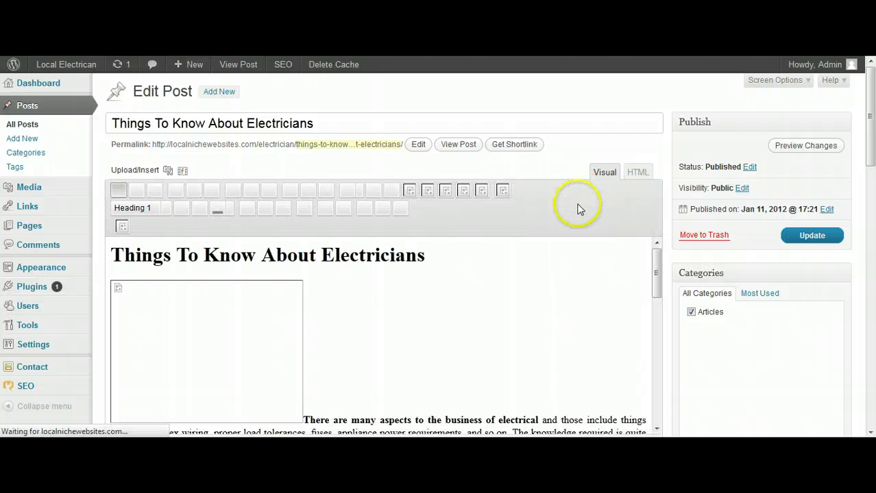
pyautogui.moveTo(870, 103); pyautogui.dragTo(870, 118)
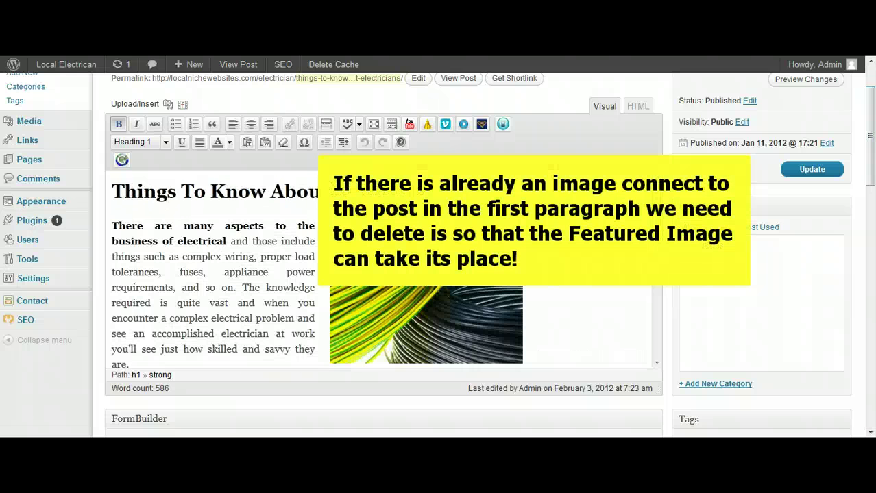
pyautogui.click(427, 324)
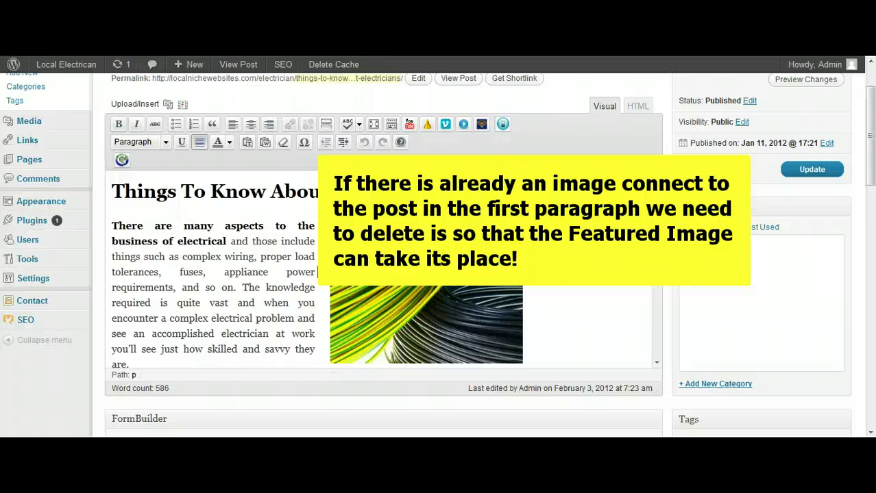
pyautogui.press('Delete')
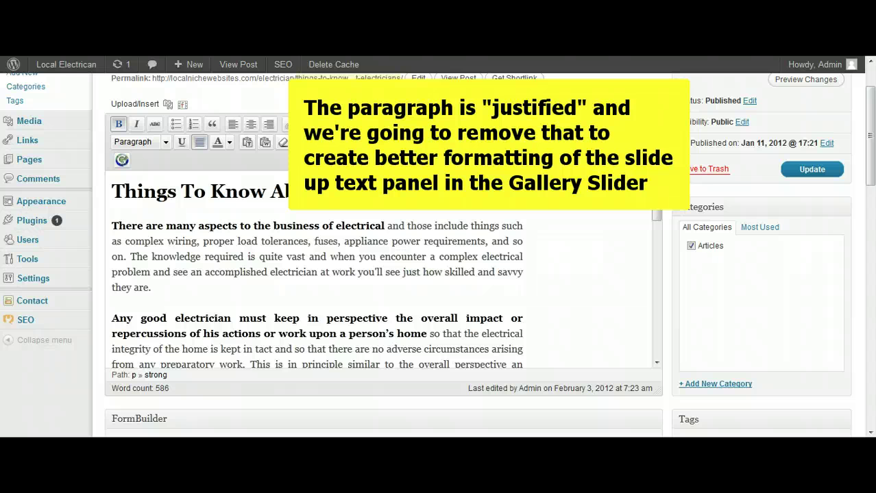
# Remove the opening justify paragraph tag and its closing tag from the first paragraph in the post's HTML.
pyautogui.click(647, 104)
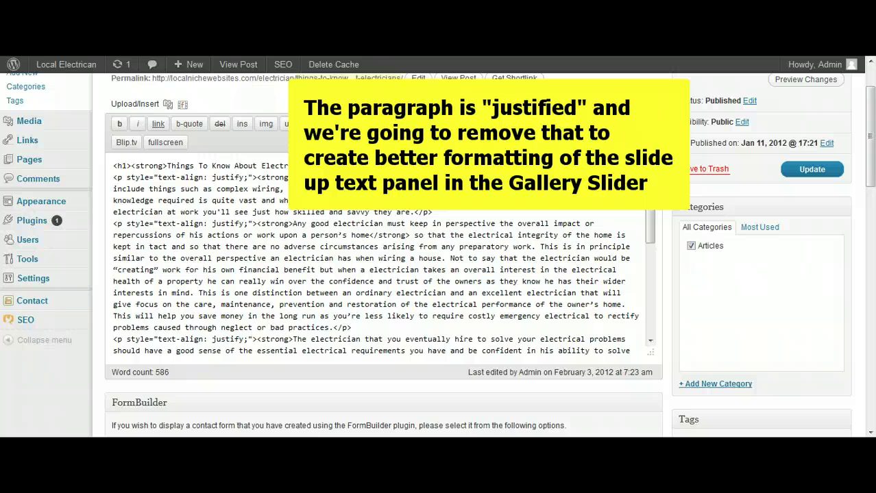
pyautogui.moveTo(256, 178); pyautogui.dragTo(126, 177)
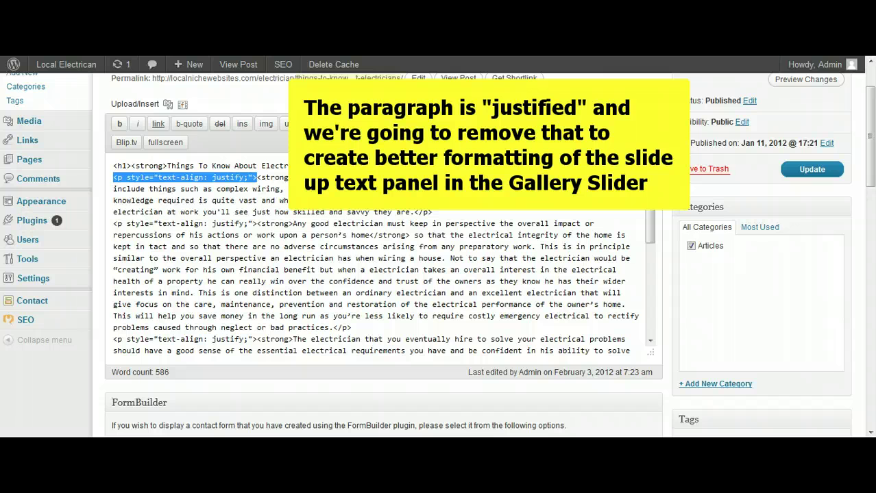
pyautogui.press('Delete')
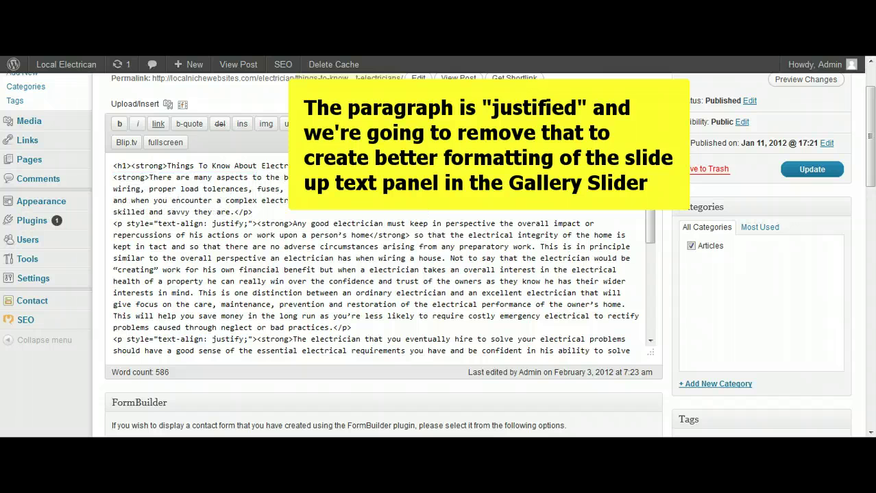
pyautogui.click(262, 212)
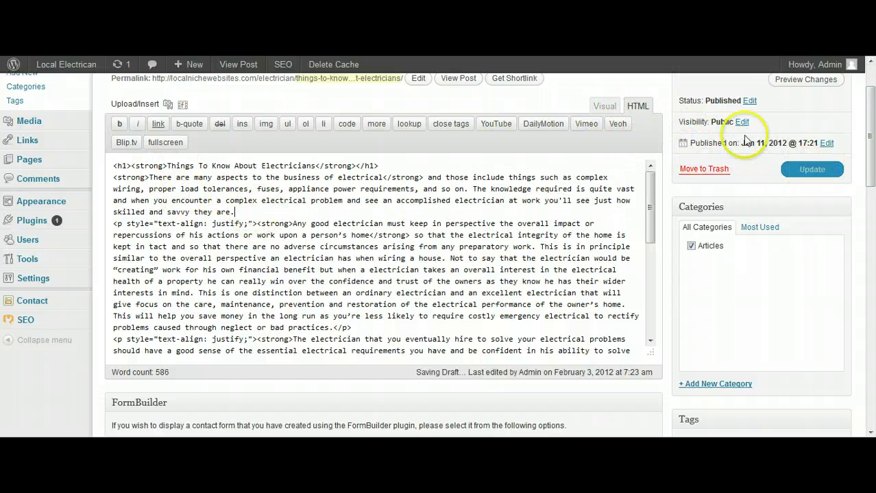
# Set bigstock_Cabel_1023767_resize from the post's gallery as its featured image and update the post.
pyautogui.moveTo(872, 137); pyautogui.dragTo(871, 343)
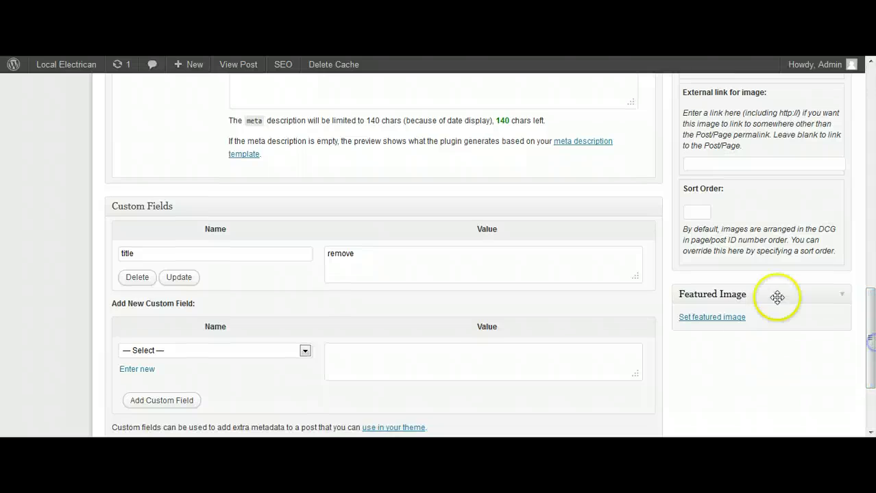
pyautogui.click(725, 319)
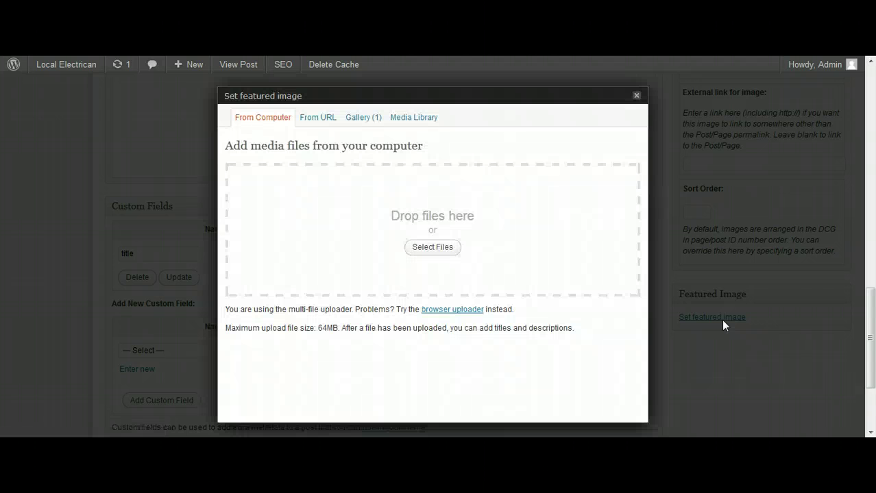
pyautogui.click(364, 117)
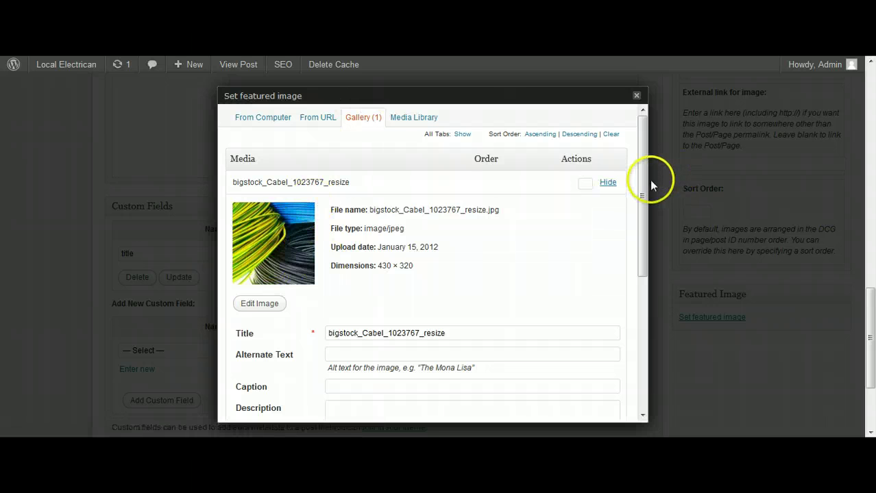
pyautogui.moveTo(644, 188); pyautogui.dragTo(652, 340)
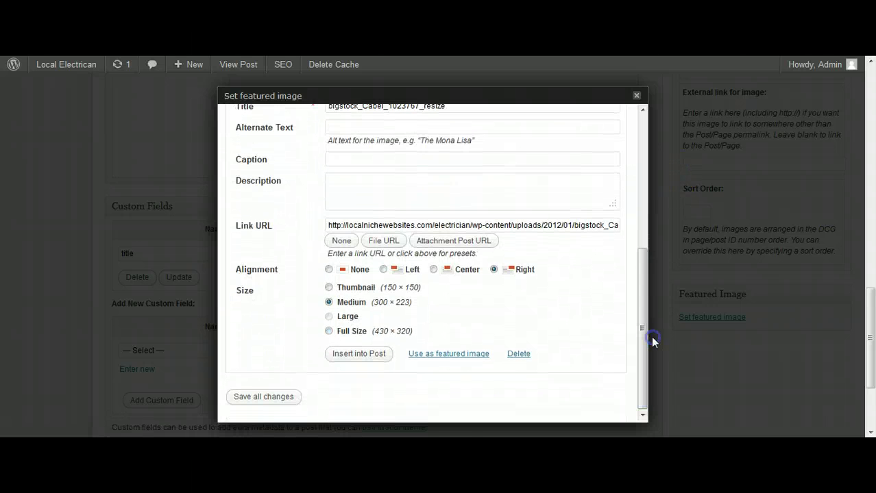
pyautogui.click(445, 354)
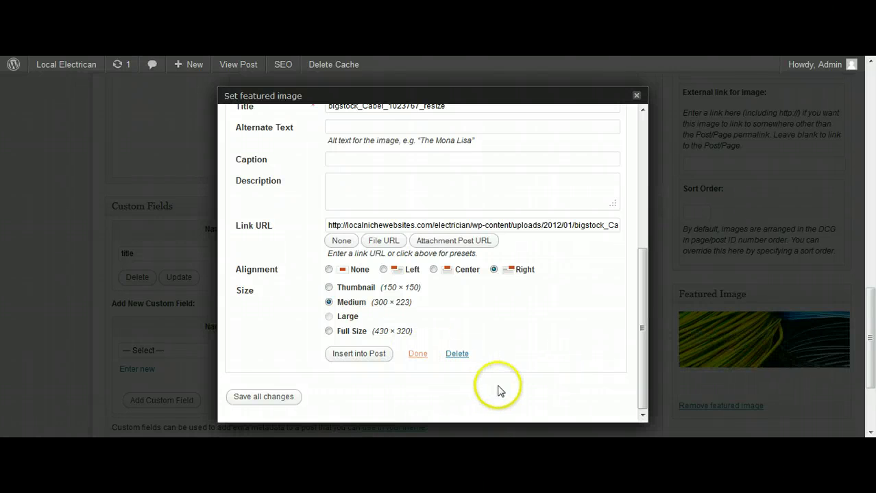
pyautogui.click(637, 97)
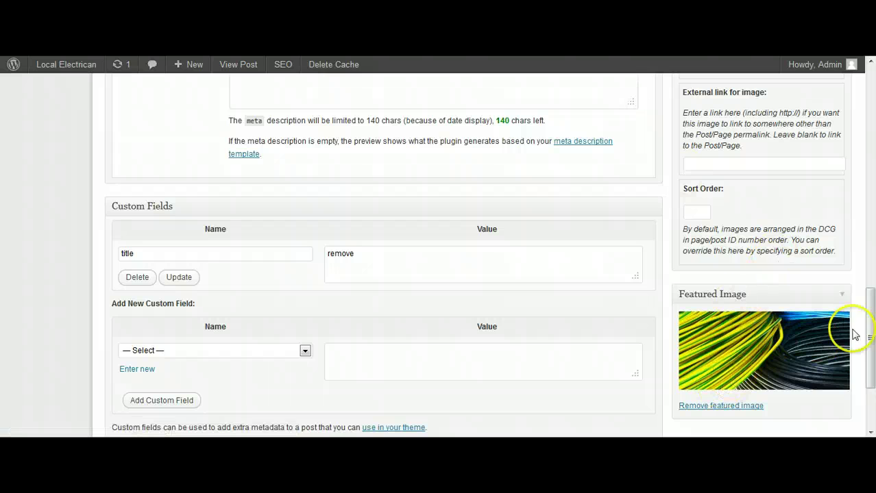
pyautogui.moveTo(871, 326); pyautogui.dragTo(870, 120)
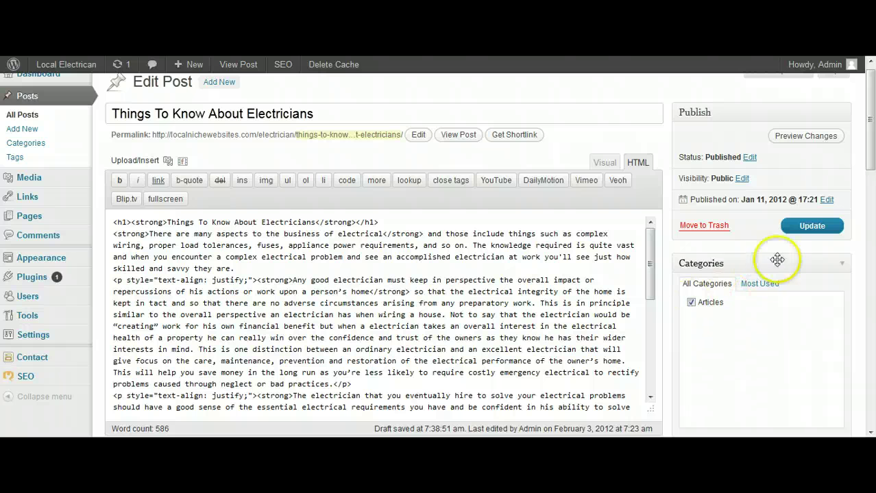
pyautogui.click(810, 228)
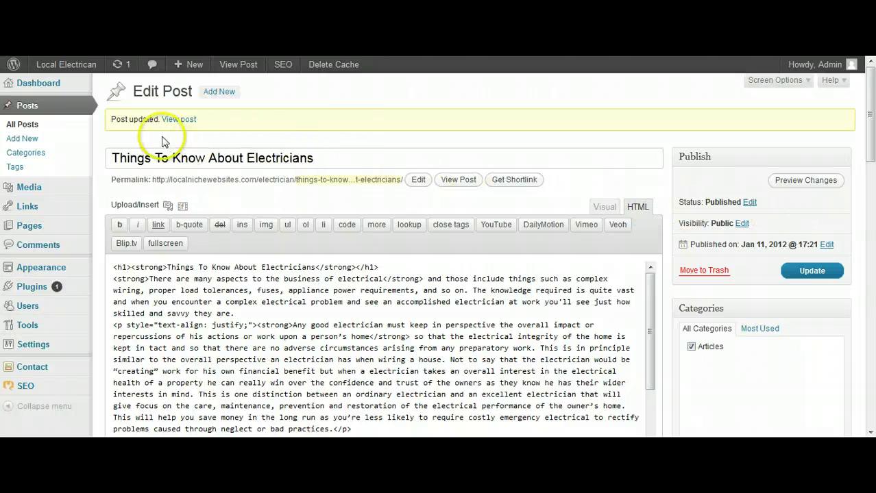
# Return to the list of all posts and open "What Makes a Good Electrician?" in the visual editor.
pyautogui.click(19, 127)
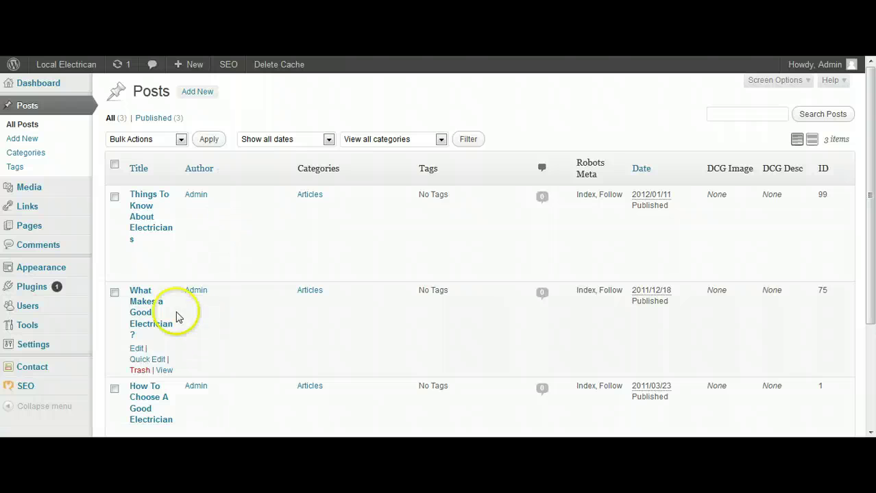
pyautogui.click(137, 349)
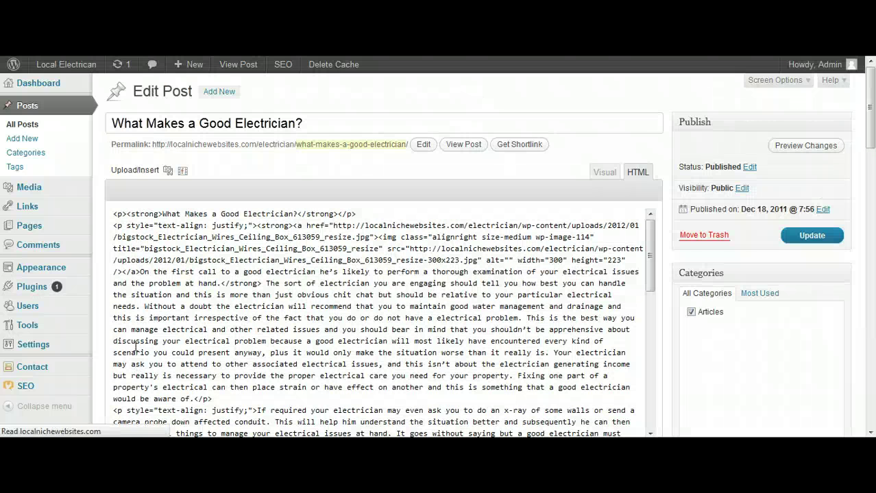
pyautogui.click(606, 172)
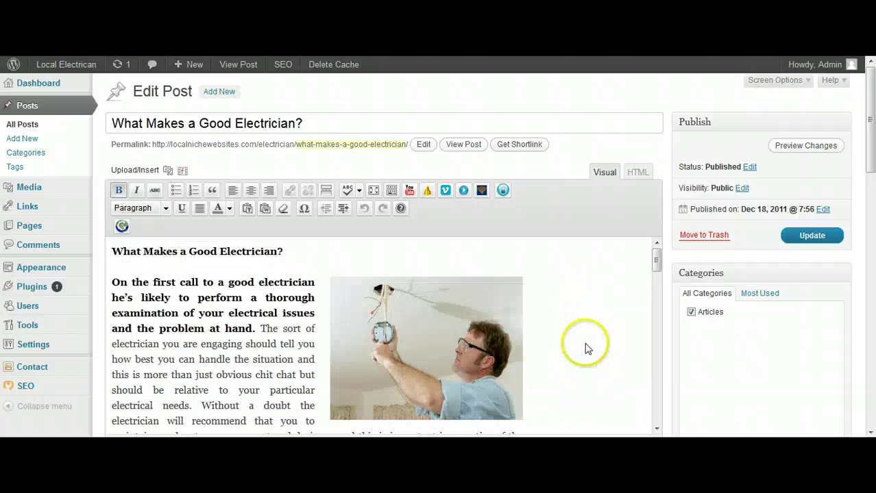
# Delete the electrician image from the post's first paragraph and remove that paragraph's opening justify tag and closing tag in the HTML.
pyautogui.click(410, 335)
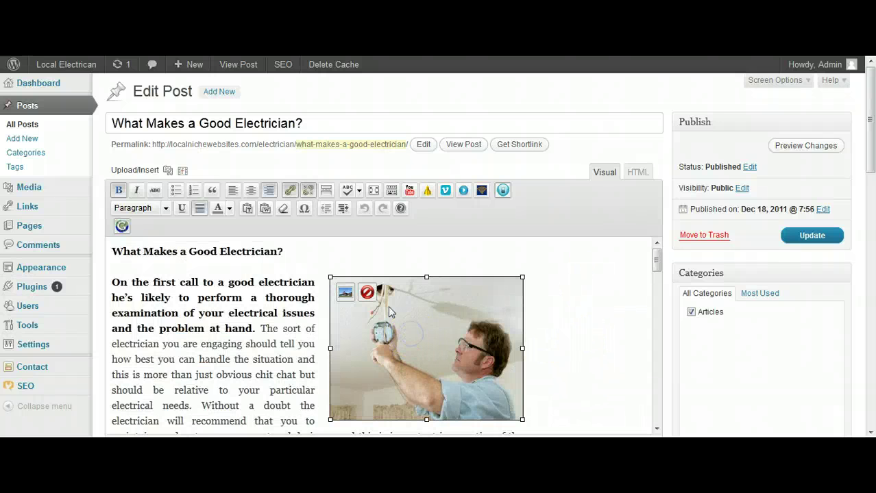
pyautogui.click(368, 293)
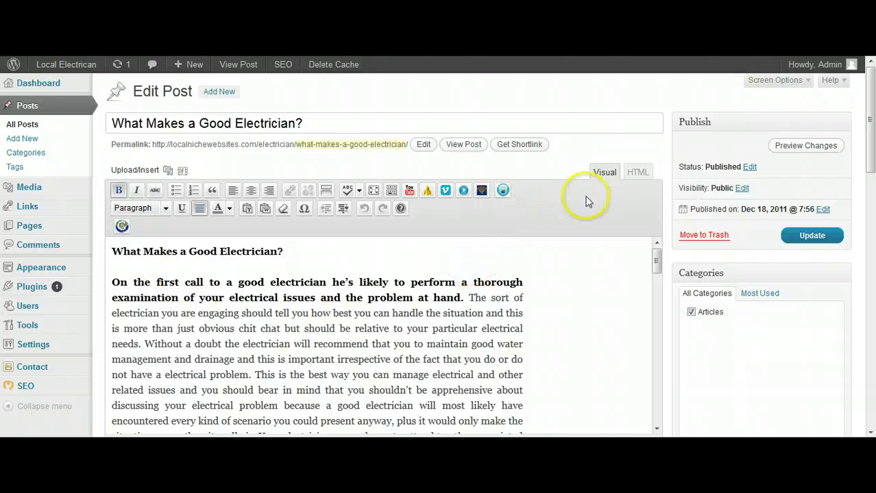
pyautogui.click(635, 173)
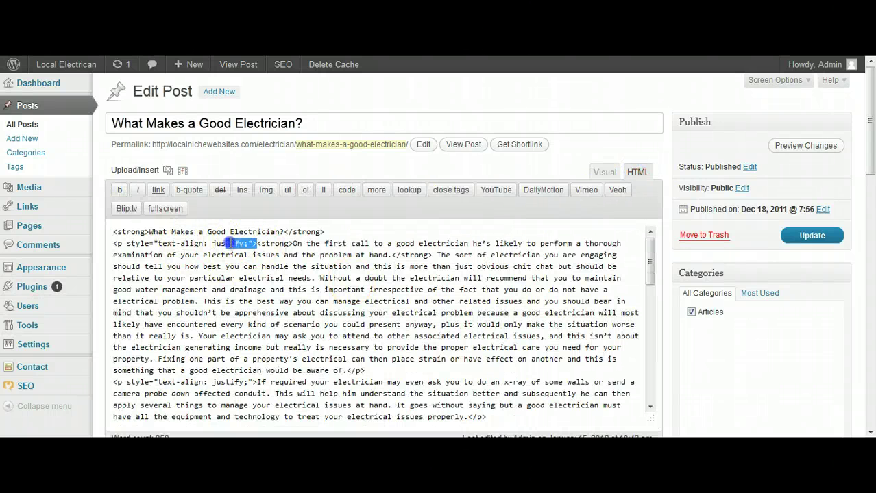
pyautogui.press('Delete')
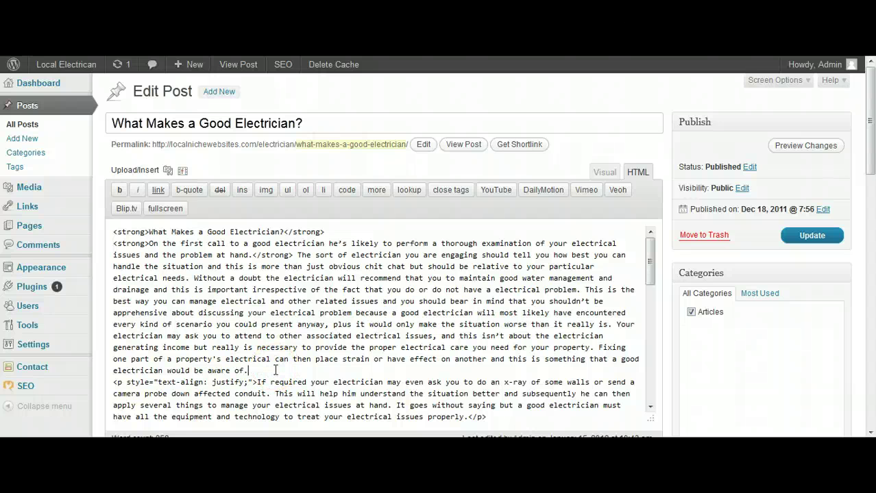
pyautogui.scroll(-3, 738, 376)
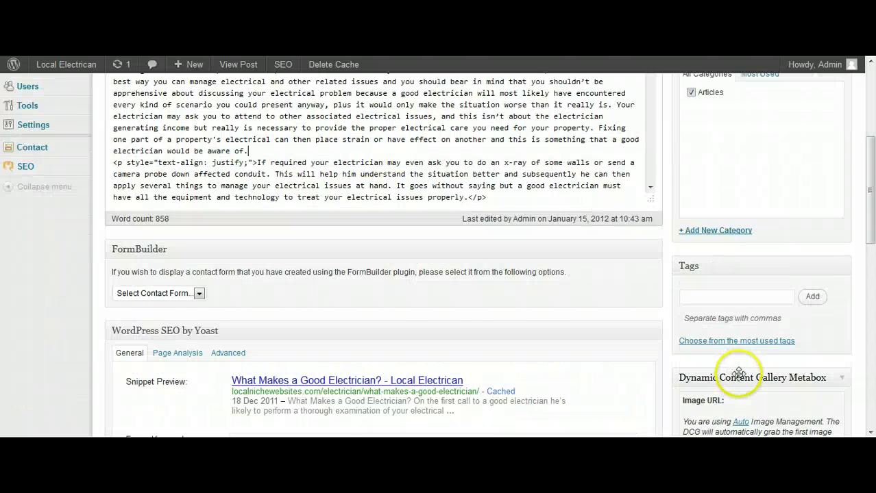
pyautogui.scroll(-7, 739, 376)
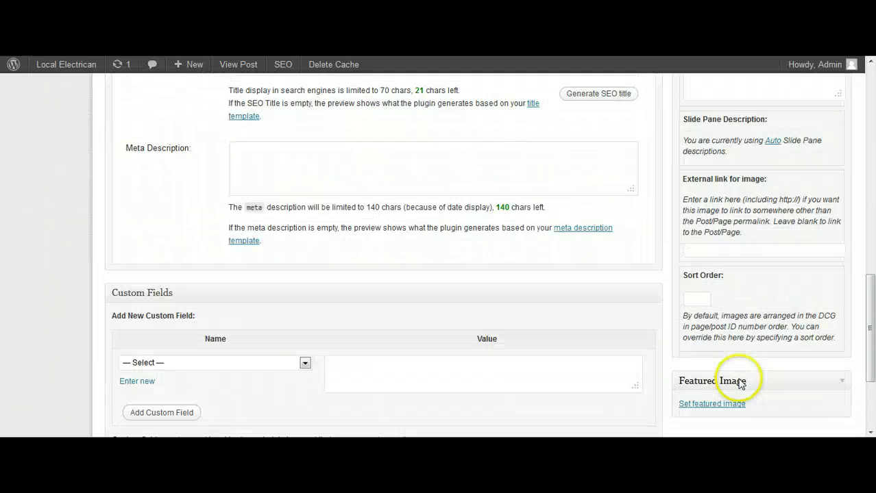
pyautogui.scroll(-1, 739, 381)
pyautogui.click(724, 333)
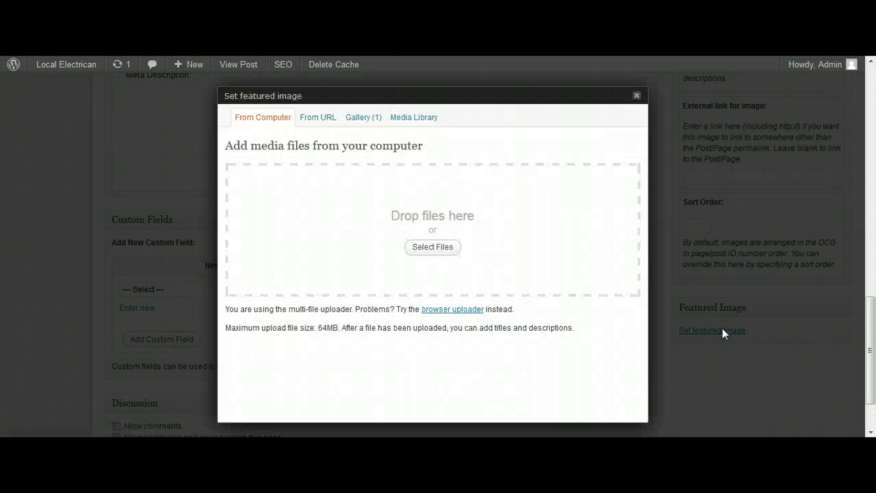
pyautogui.click(358, 122)
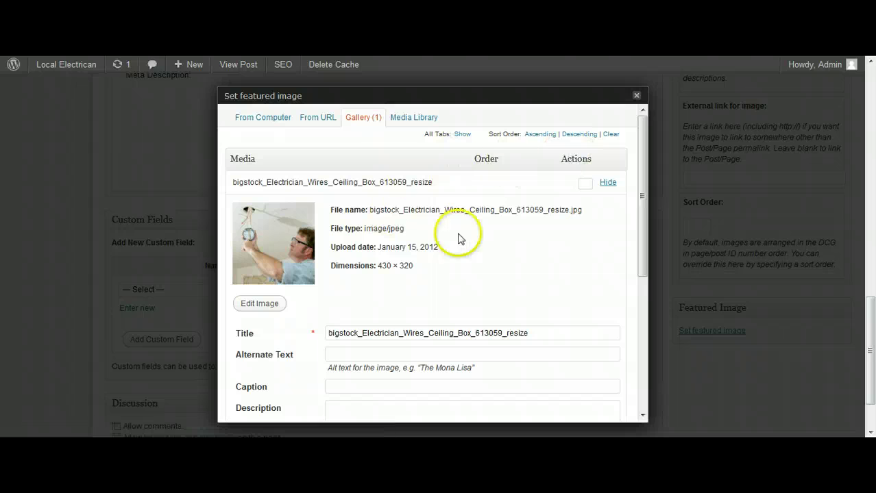
pyautogui.moveTo(645, 196); pyautogui.dragTo(655, 341)
pyautogui.click(654, 341)
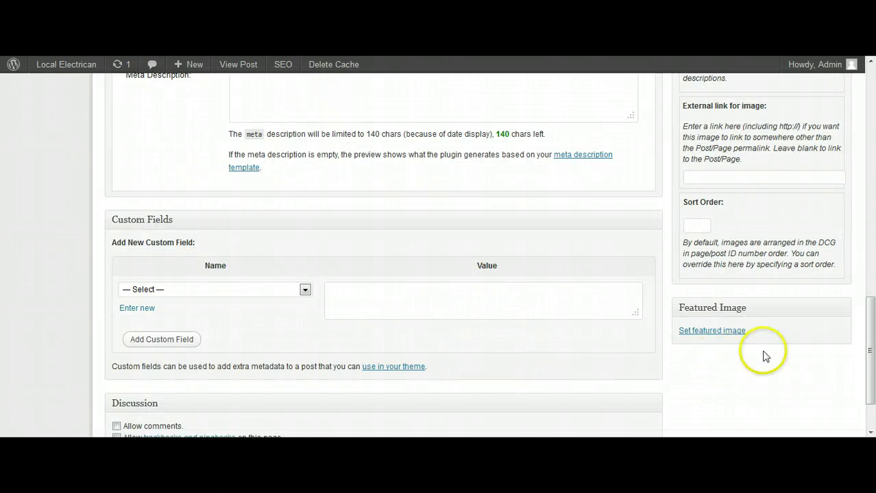
# Set bigstock_Electrician_Wires_Ceiling_Box_613059_resize from the post's gallery as its featured image and update the post.
pyautogui.click(717, 330)
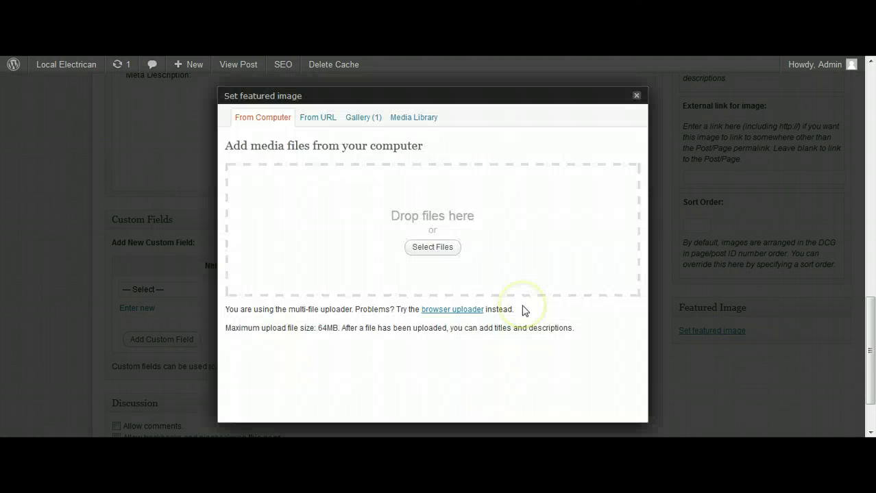
pyautogui.click(370, 118)
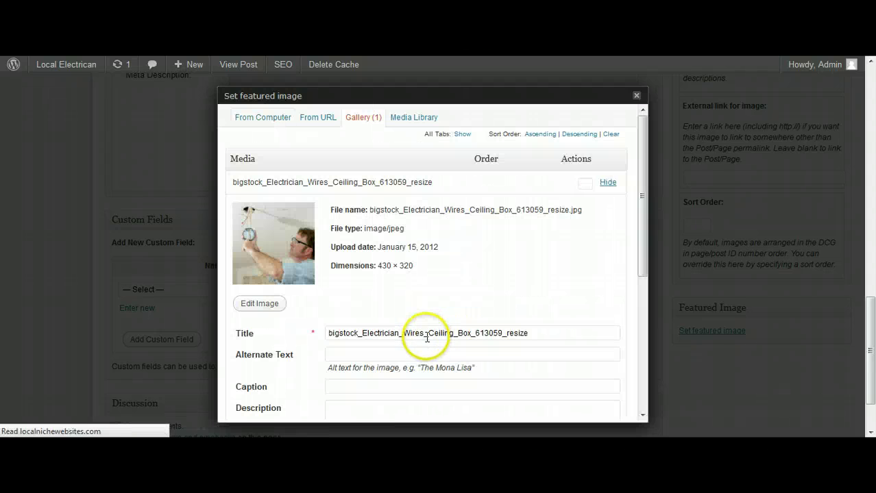
pyautogui.scroll(-2, 498, 329)
pyautogui.scroll(-3, 498, 332)
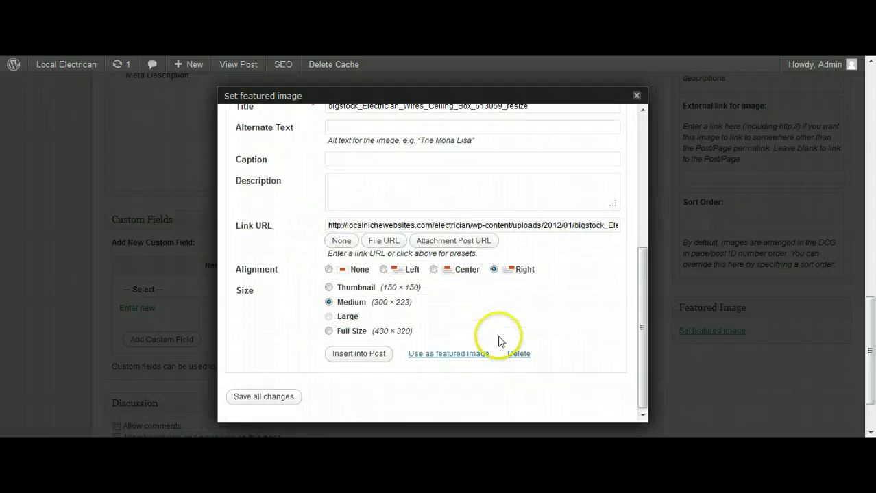
pyautogui.click(466, 357)
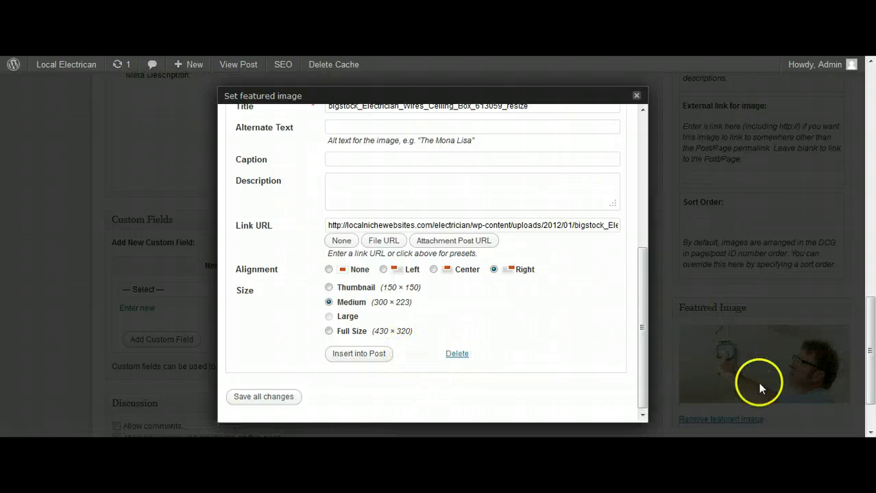
pyautogui.click(636, 96)
pyautogui.moveTo(872, 322); pyautogui.dragTo(871, 97)
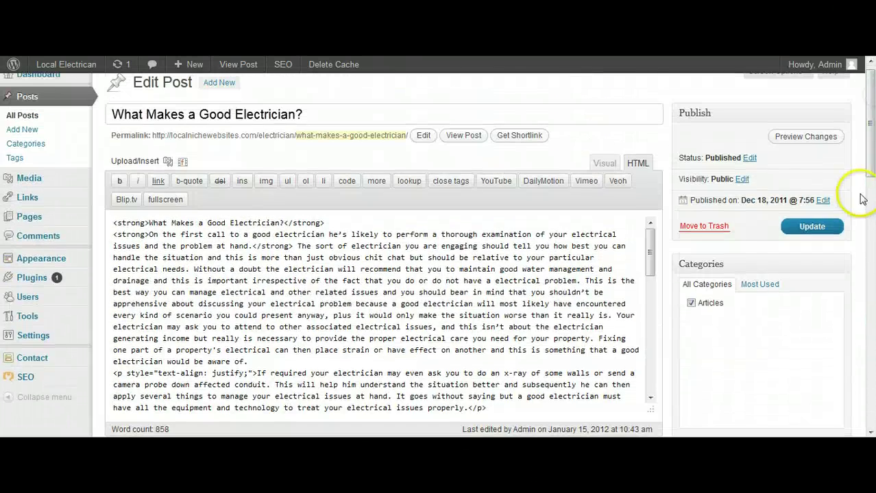
pyautogui.click(814, 227)
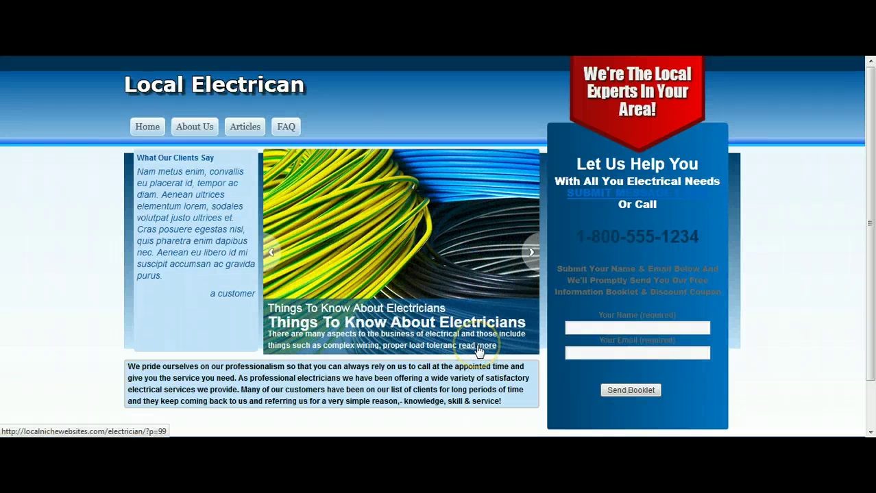
# Check the full "Things To Know About Electricians" article from the home page slider's read more link and return to the home page.
pyautogui.click(478, 348)
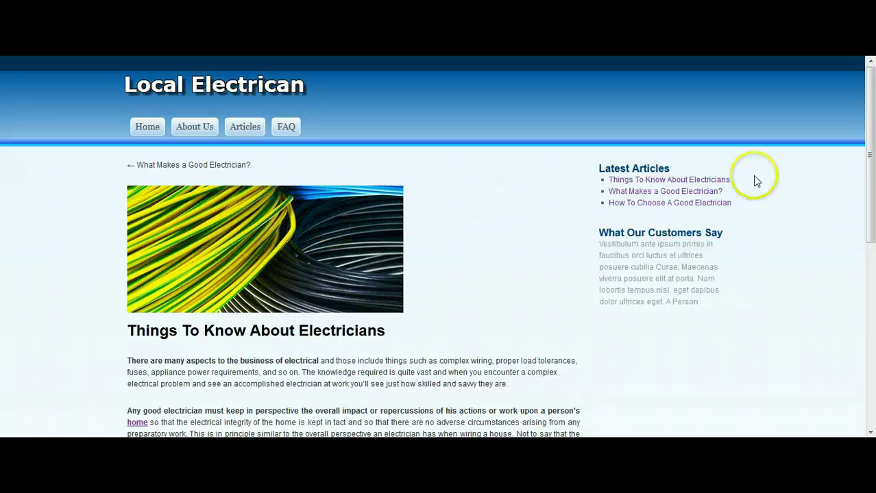
pyautogui.moveTo(870, 130)
pyautogui.mouseDown()
pyautogui.moveTo(872, 317)
pyautogui.moveTo(871, 130)
pyautogui.mouseUp()
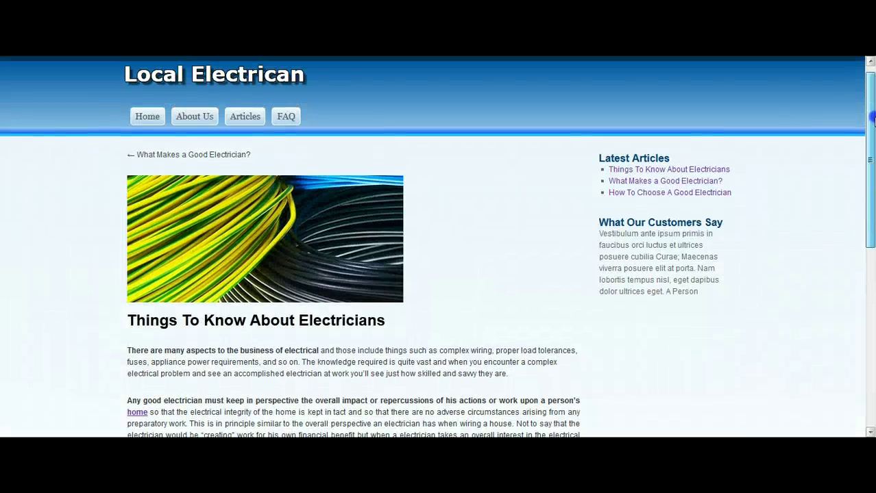
pyautogui.click(141, 116)
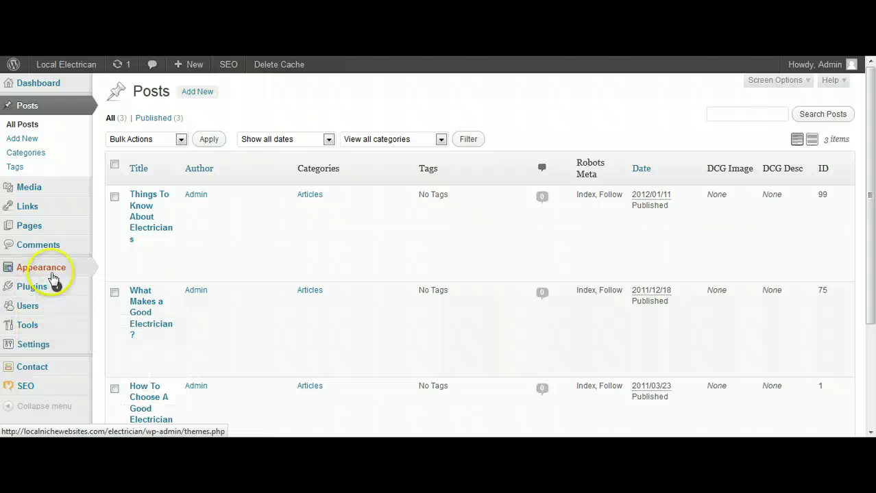
# Open the WP-LocalBiz v2 theme options from the WordPress admin.
pyautogui.moveTo(85, 272)
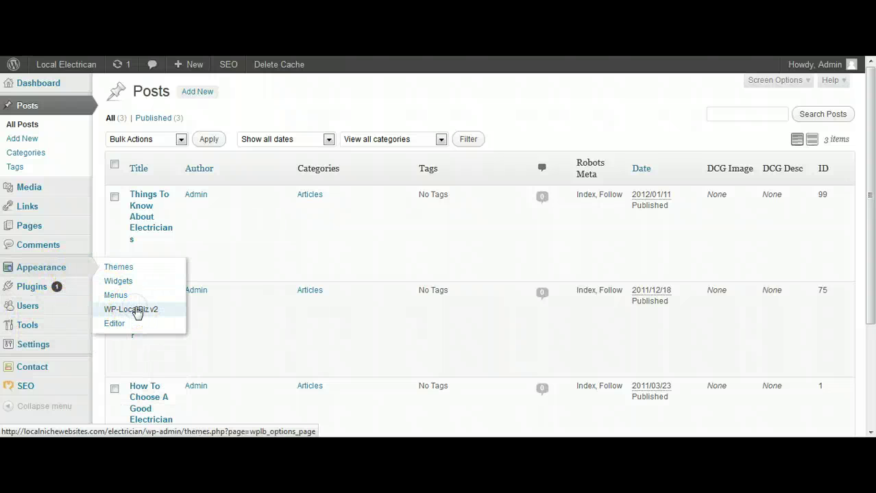